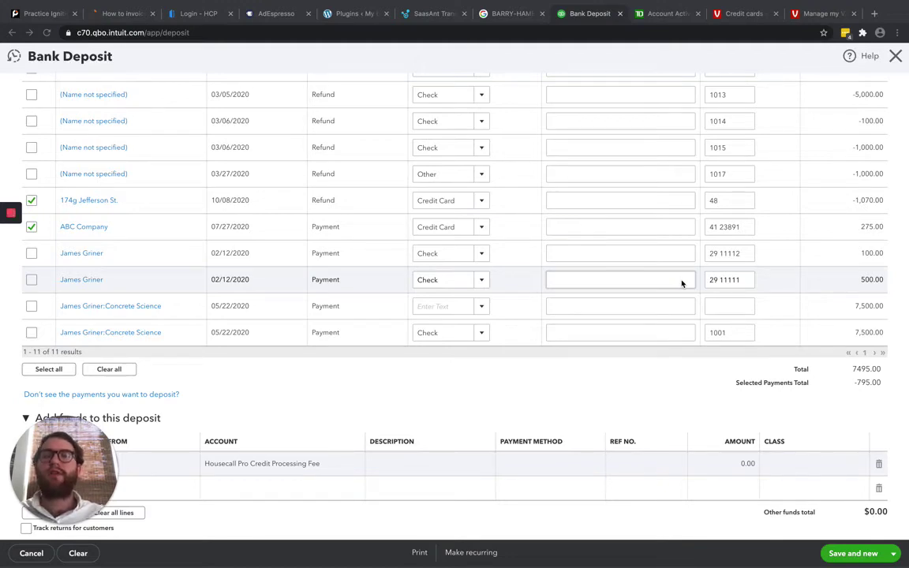
Try saving the $-795.00 deposit with Save and new, accepting the missing-Class prompt.
scroll(682, 283, "up", 4)
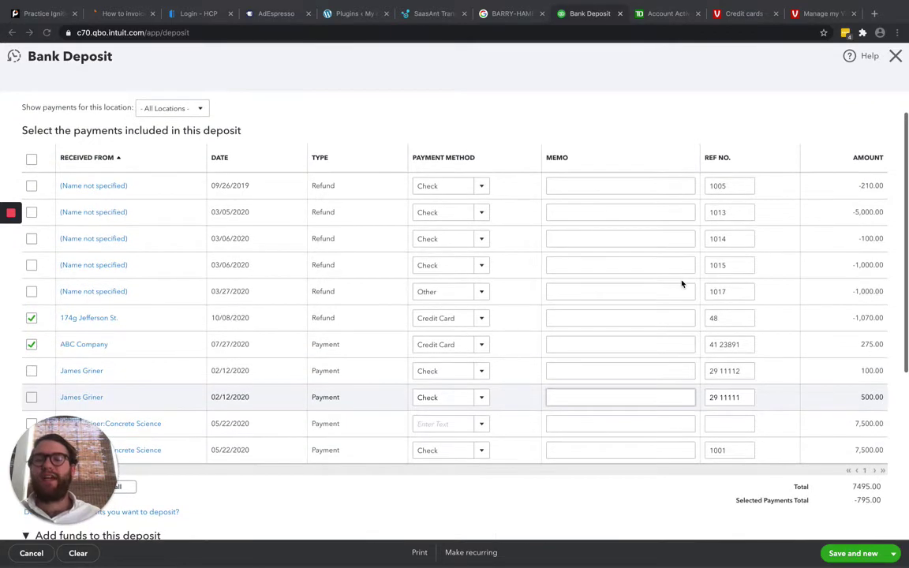
scroll(682, 283, "up", 2)
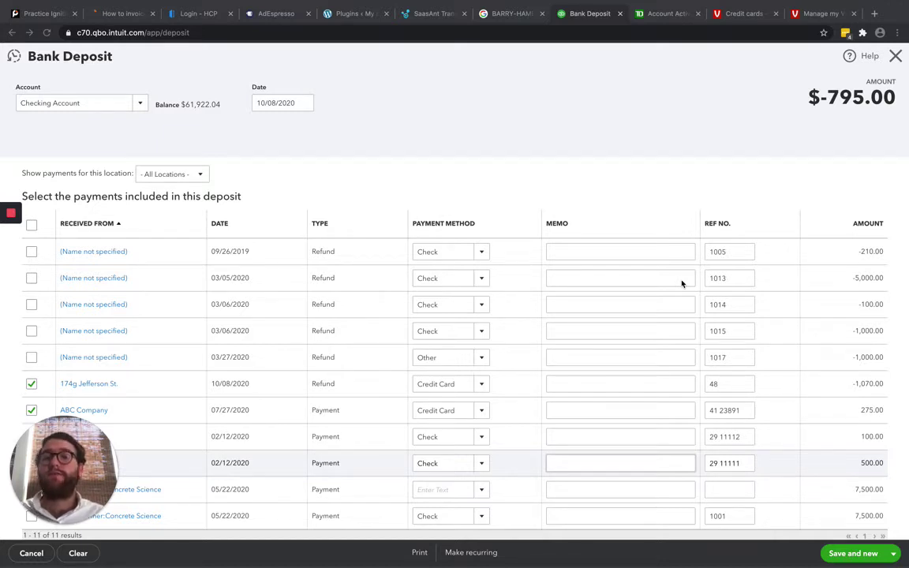
scroll(682, 283, "down", 1)
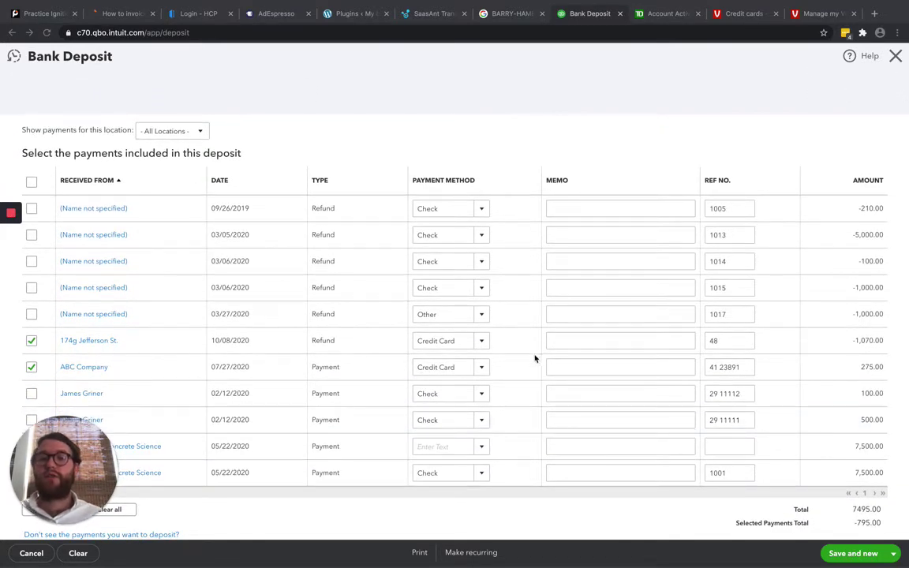
scroll(521, 361, "up", 2)
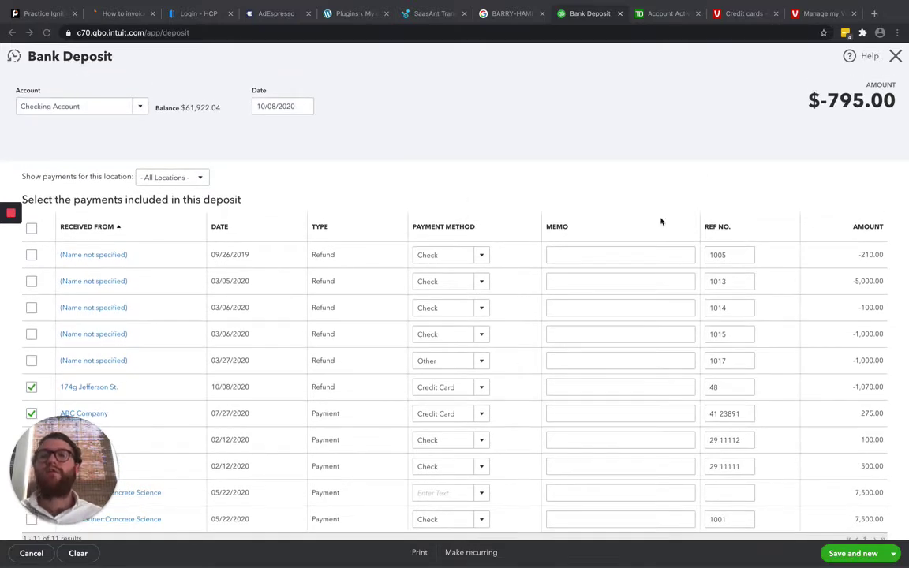
left_click_drag(812, 102, 900, 110)
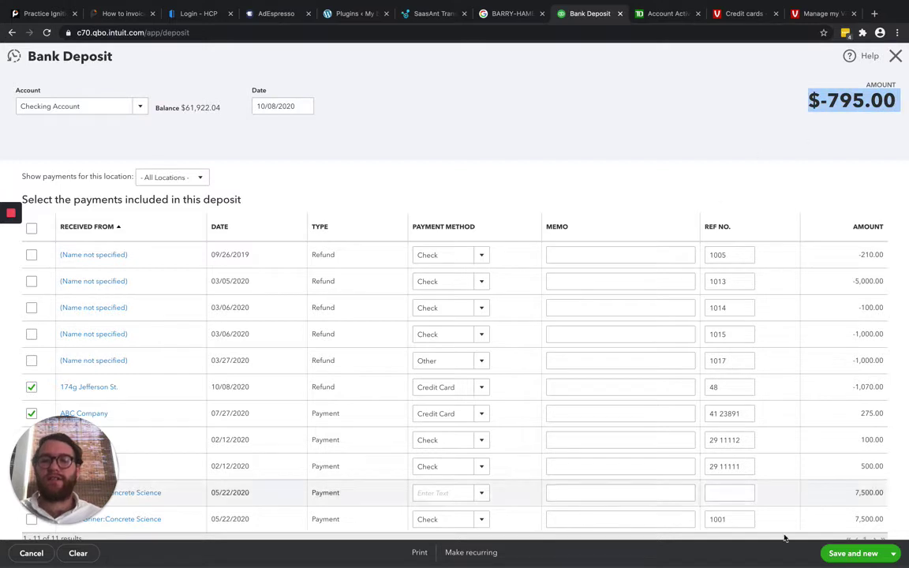
left_click(853, 553)
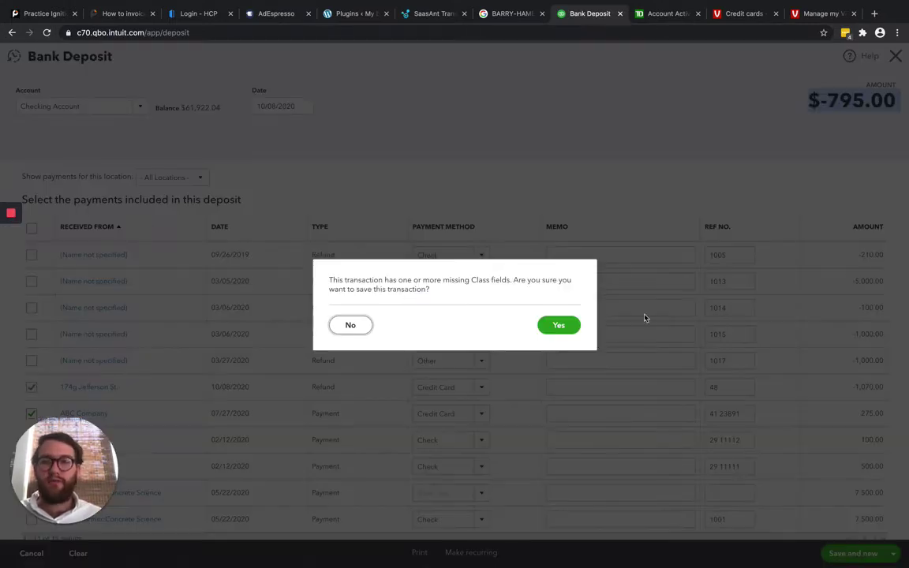
left_click(559, 326)
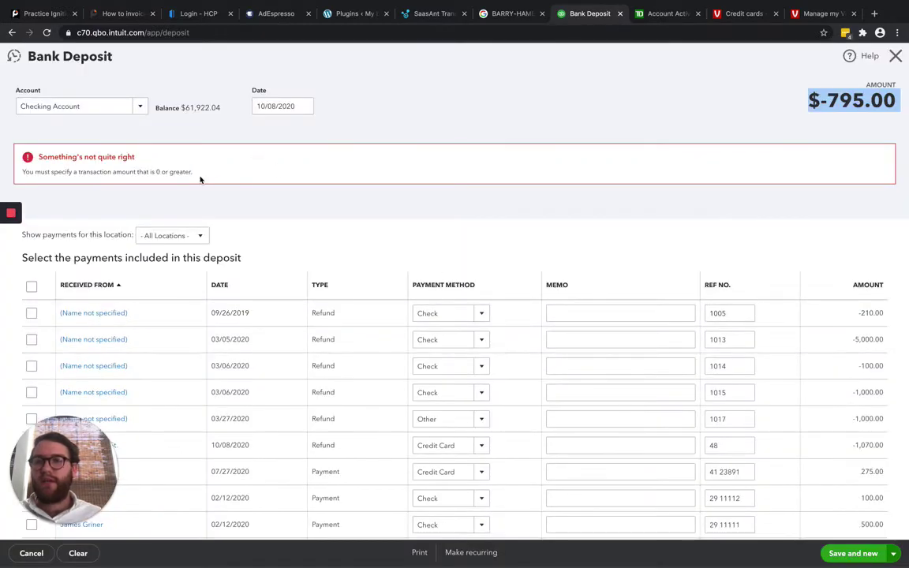
Review the error refusing the deposit because its amount is negative.
left_click_drag(196, 172, 19, 172)
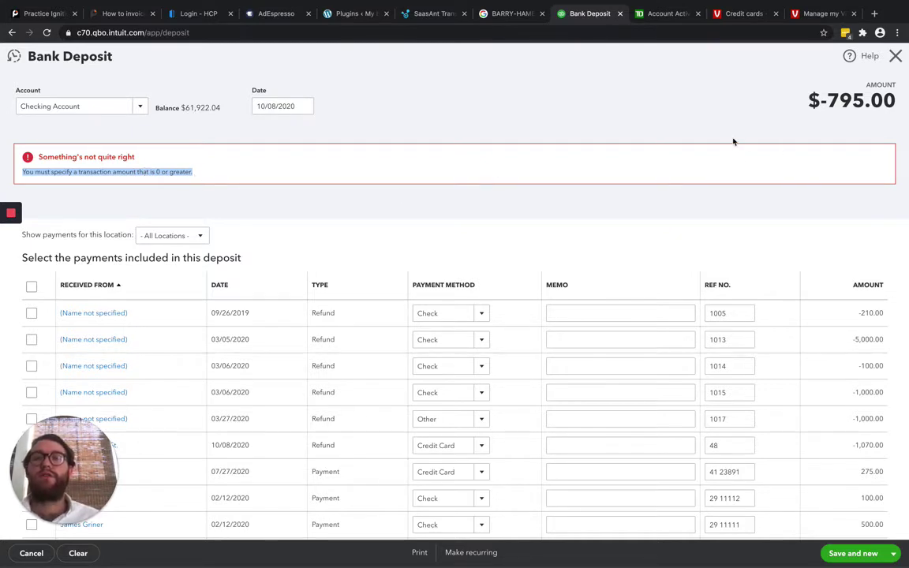
left_click(769, 118)
scroll(579, 199, "down", 3)
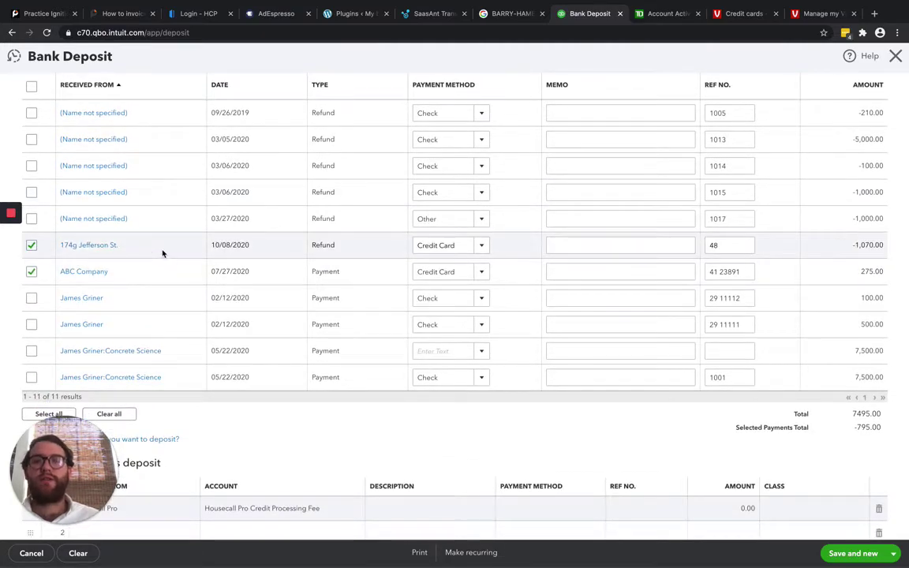
scroll(162, 254, "up", 1)
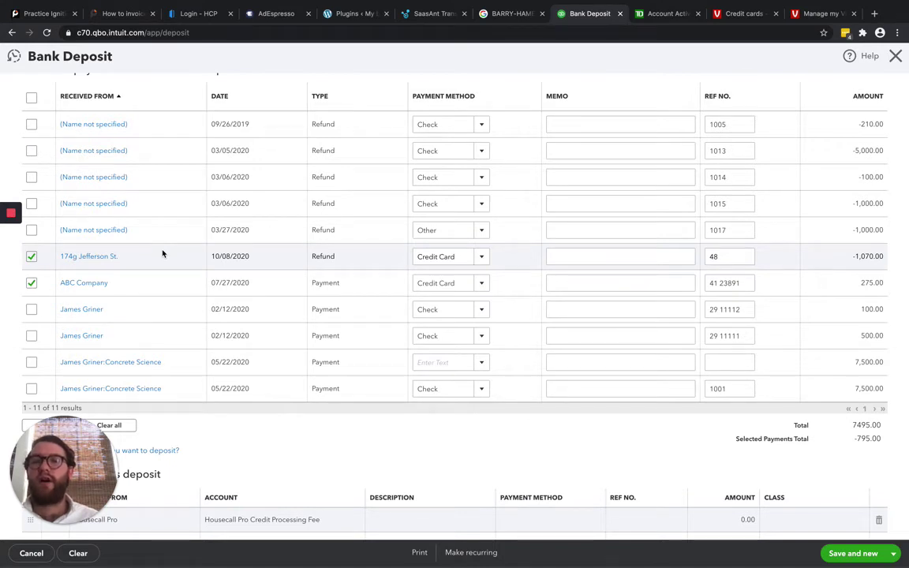
Discard the unsaved deposit and open Refund Receipt #1017 for review.
left_click(107, 231)
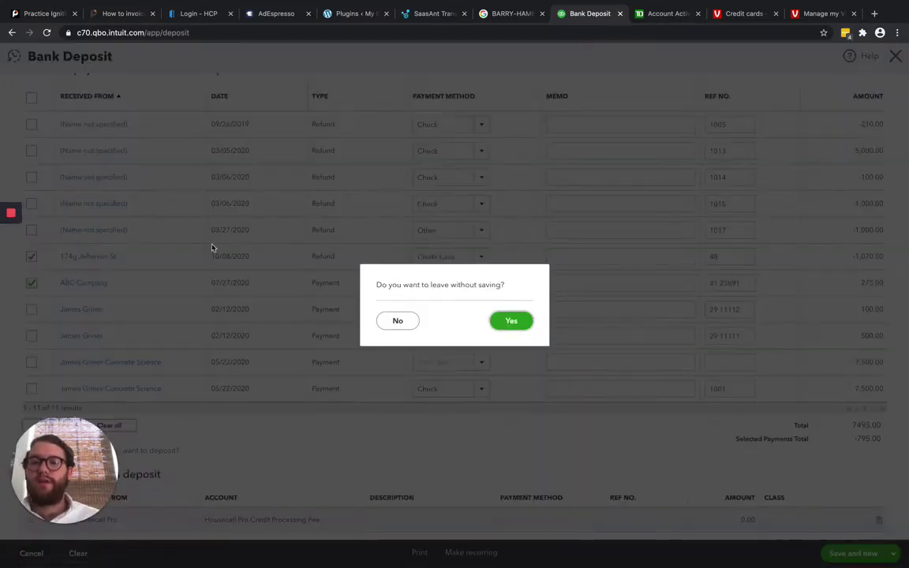
left_click(512, 321)
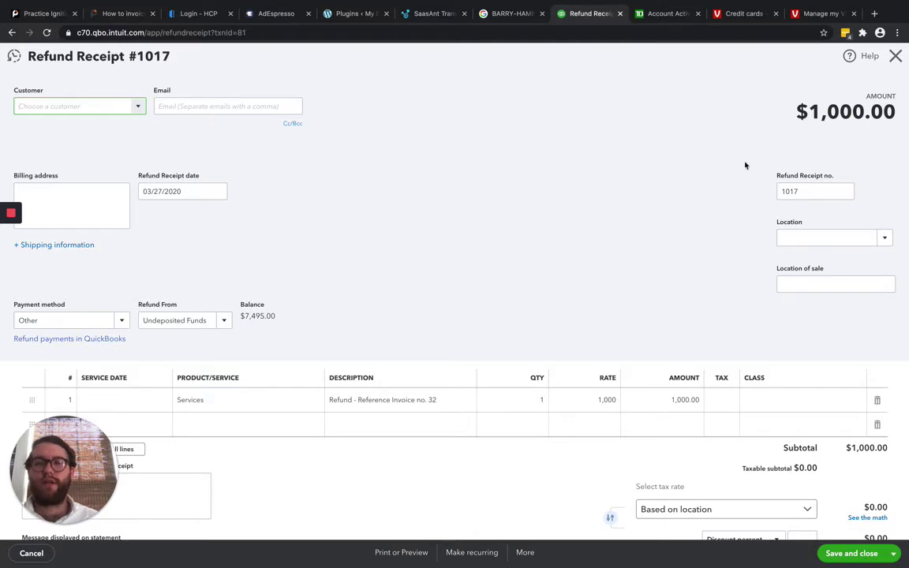
Start a new bank deposit including the 10/08/2020 refund and the ABC Company payment.
left_click(897, 57)
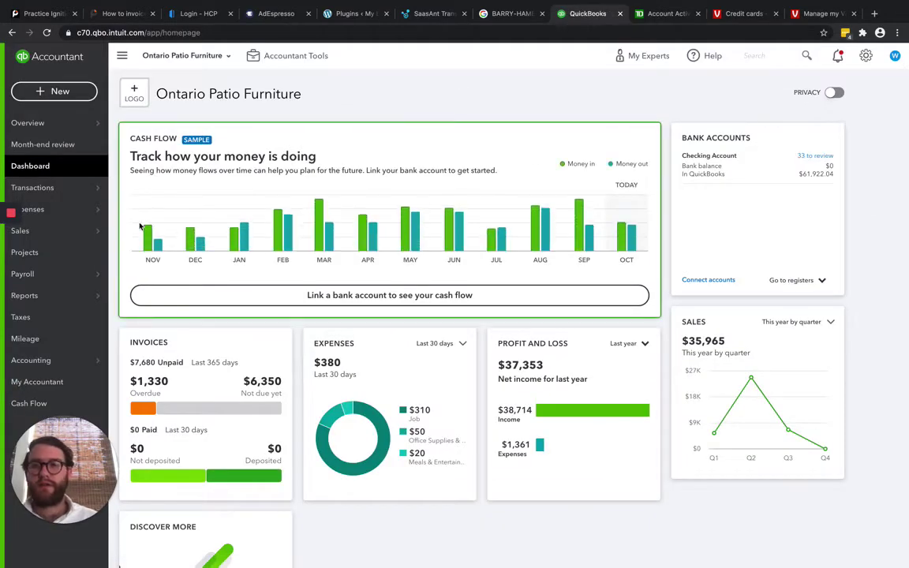
left_click(79, 95)
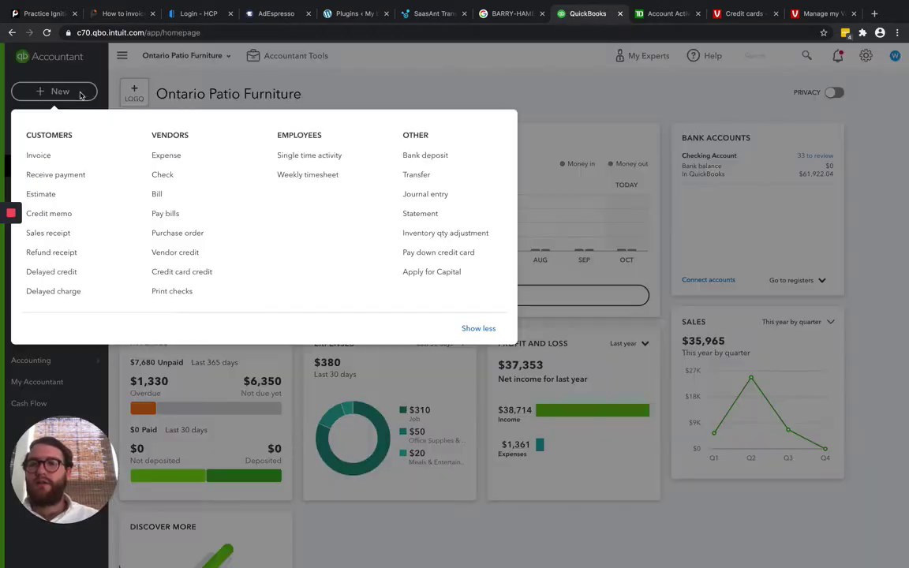
left_click(439, 154)
scroll(663, 229, "down", 3)
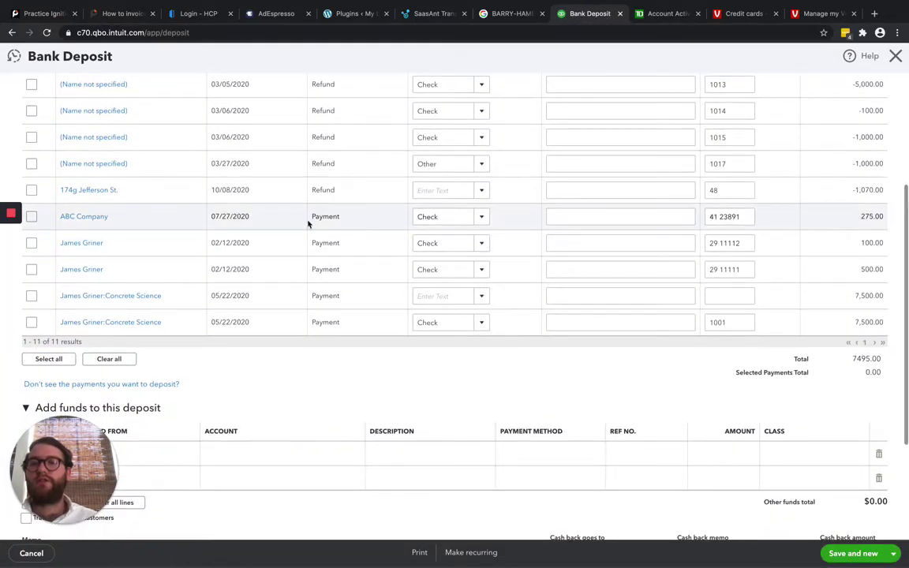
left_click(31, 216)
left_click(31, 190)
Set the payment method of both selected payments to Credit Card.
left_click(483, 219)
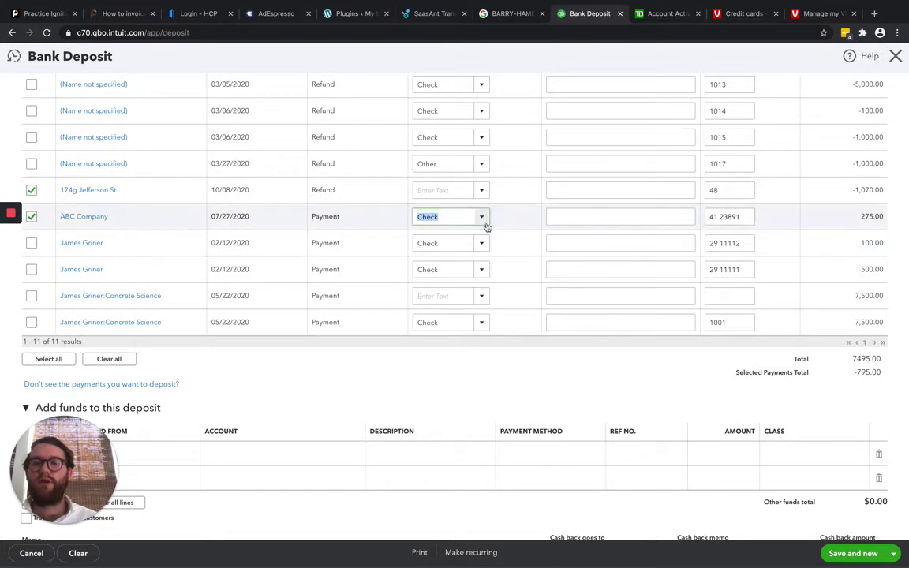
left_click(440, 292)
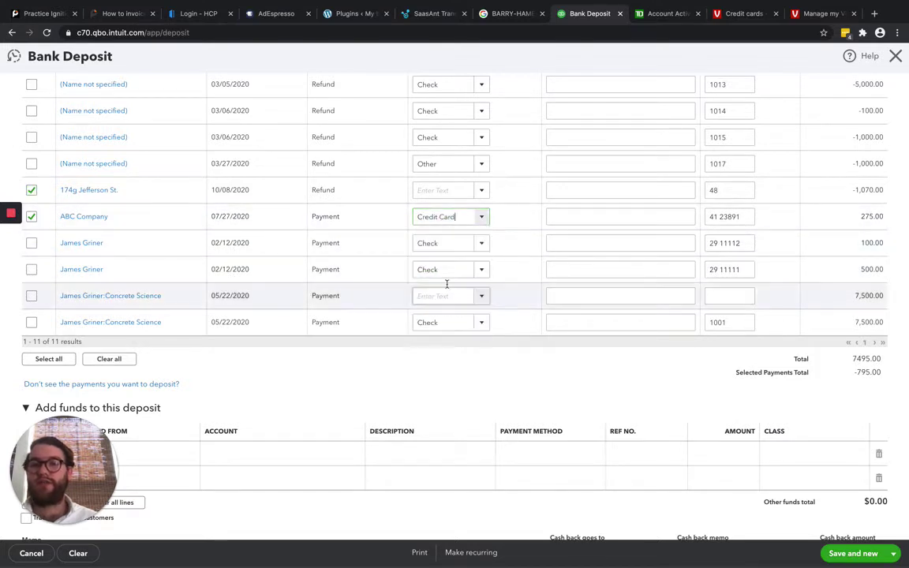
left_click(482, 191)
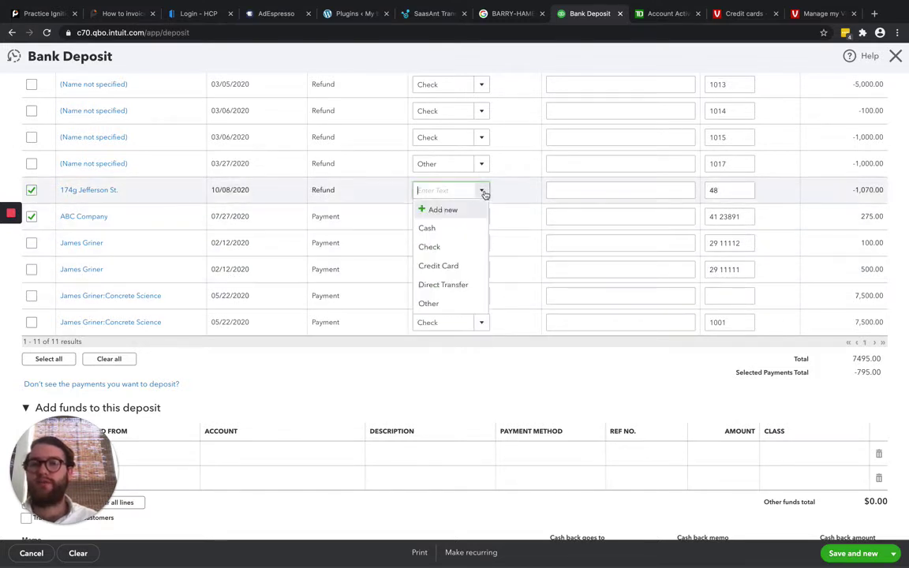
left_click(451, 266)
Add a Housecall Pro line to Housecall Pro Credit Processing Fee for -8.25.
scroll(451, 261, "down", 1)
left_click(145, 364)
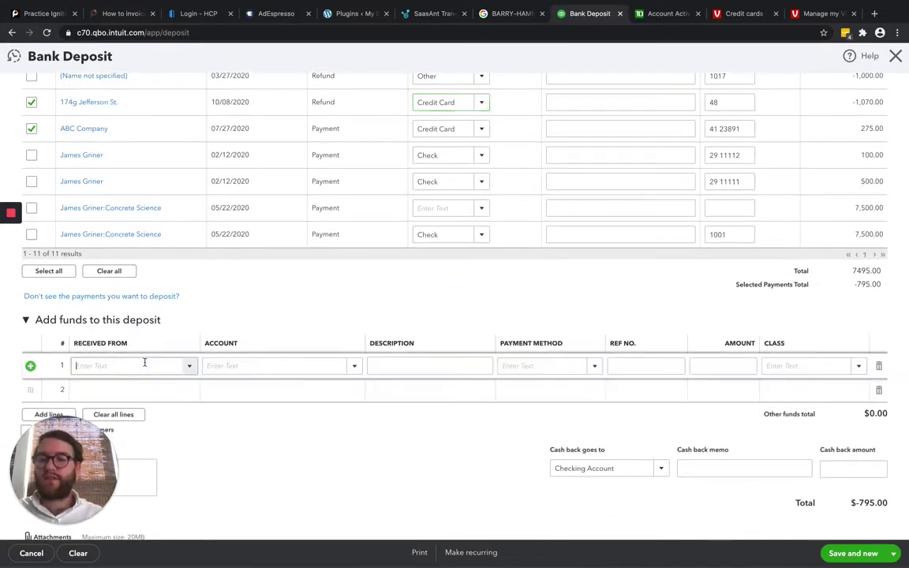
type("Housecall Pro")
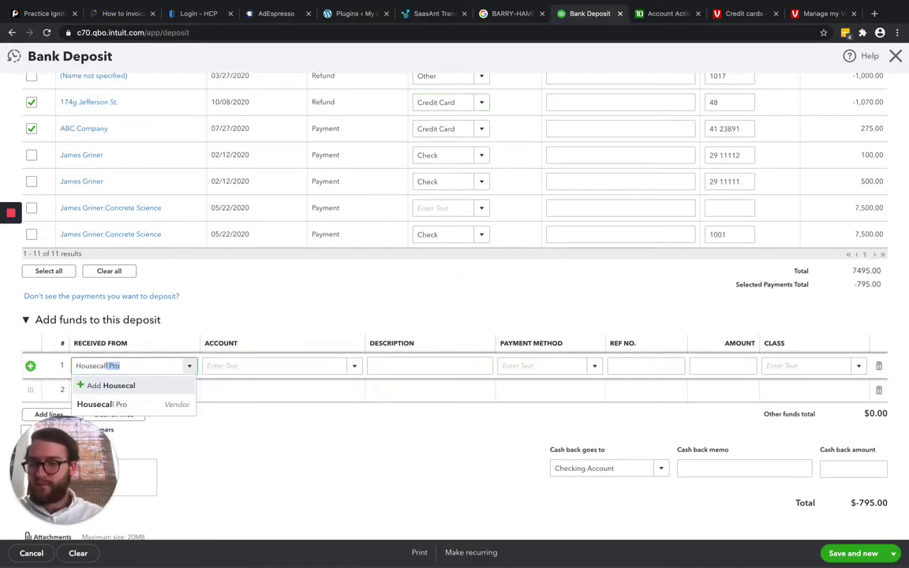
left_click(119, 405)
left_click(269, 366)
type("Hou")
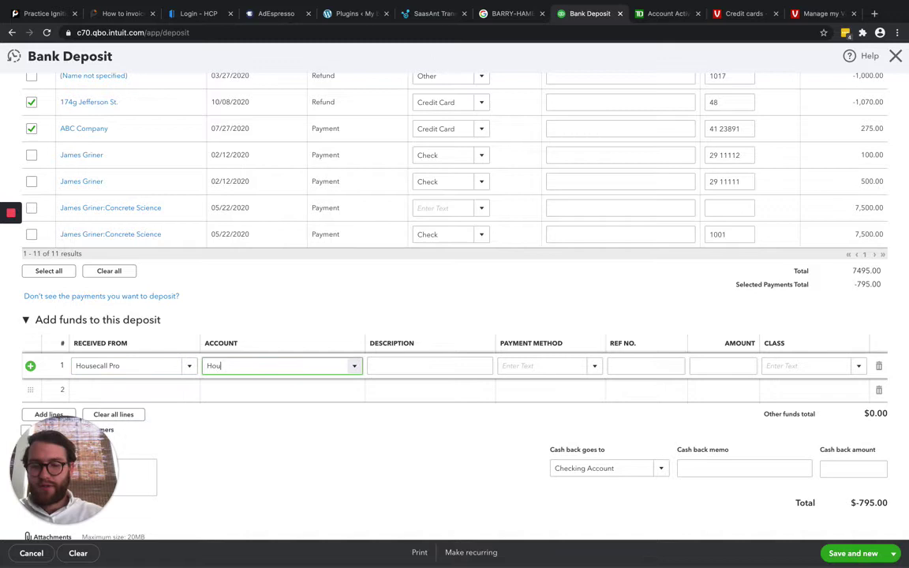
left_click(268, 405)
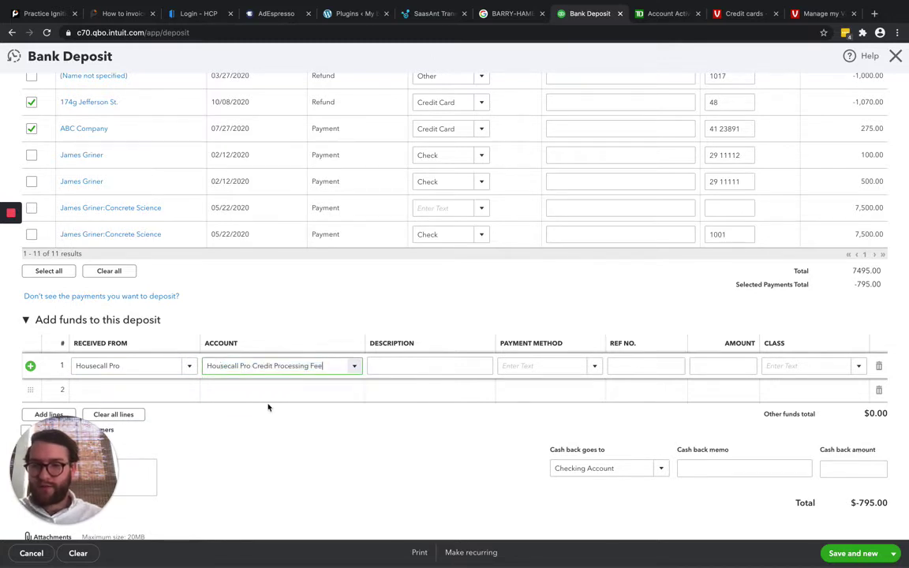
left_click(733, 369)
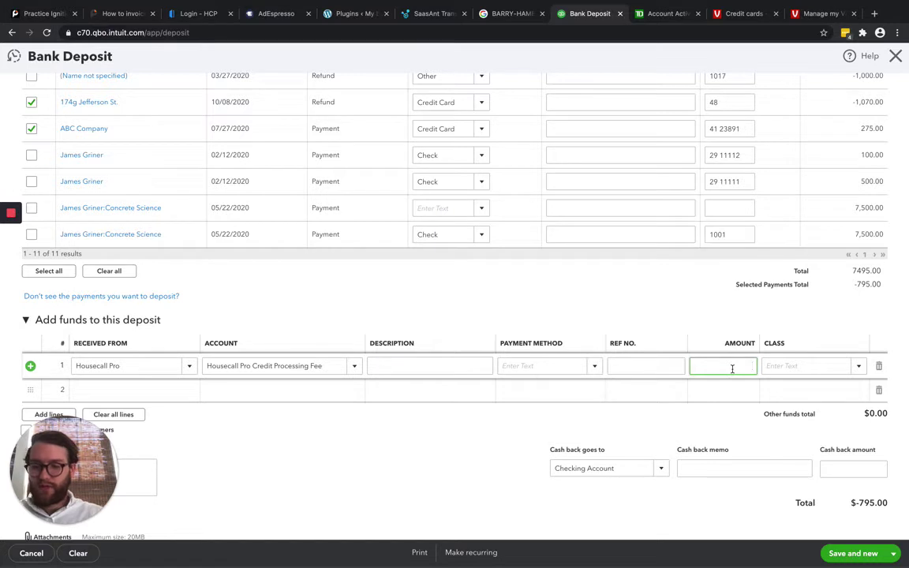
type("-")
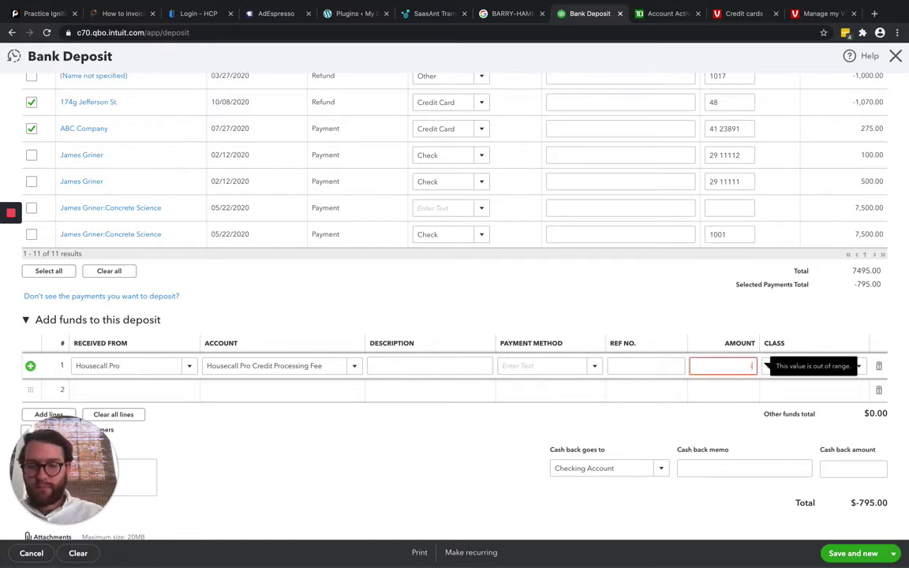
type("8.25")
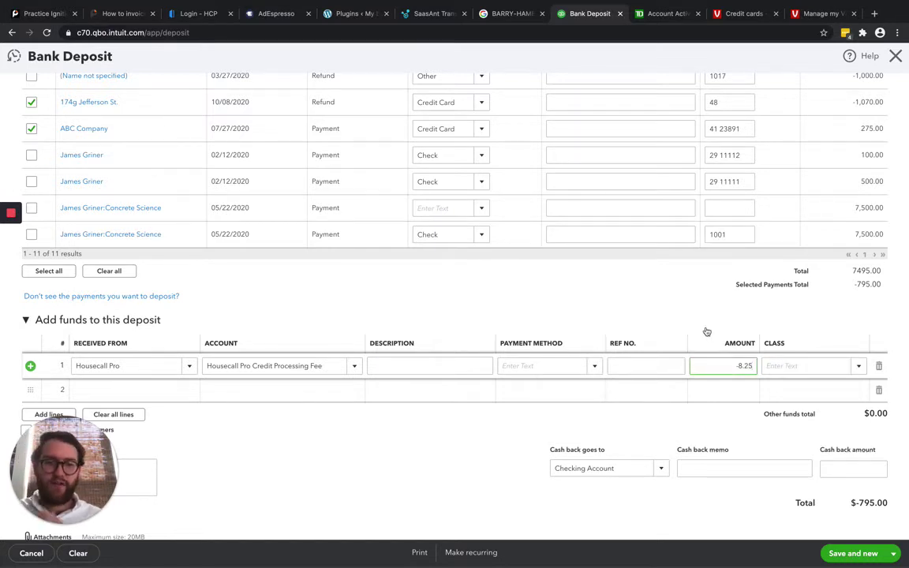
left_click(708, 332)
left_click(127, 330)
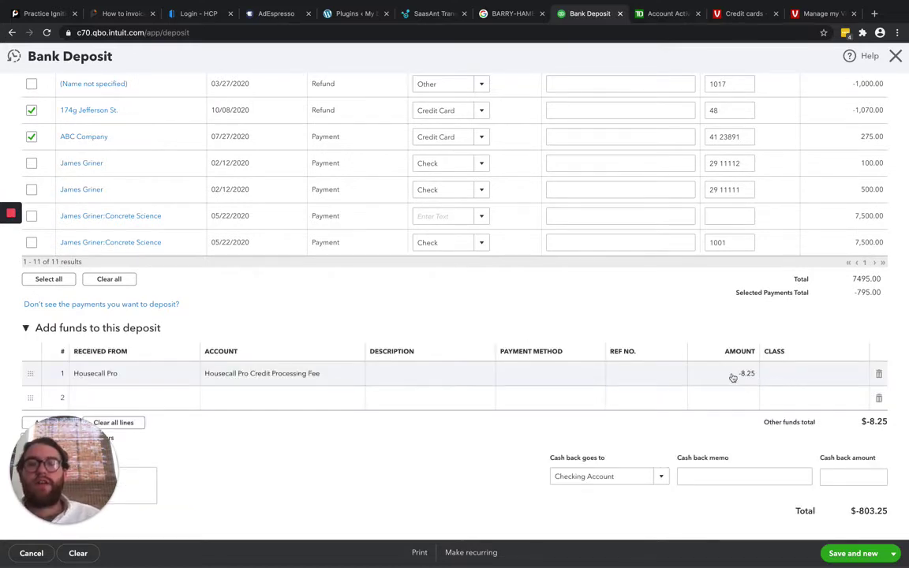
scroll(732, 377, "up", 1)
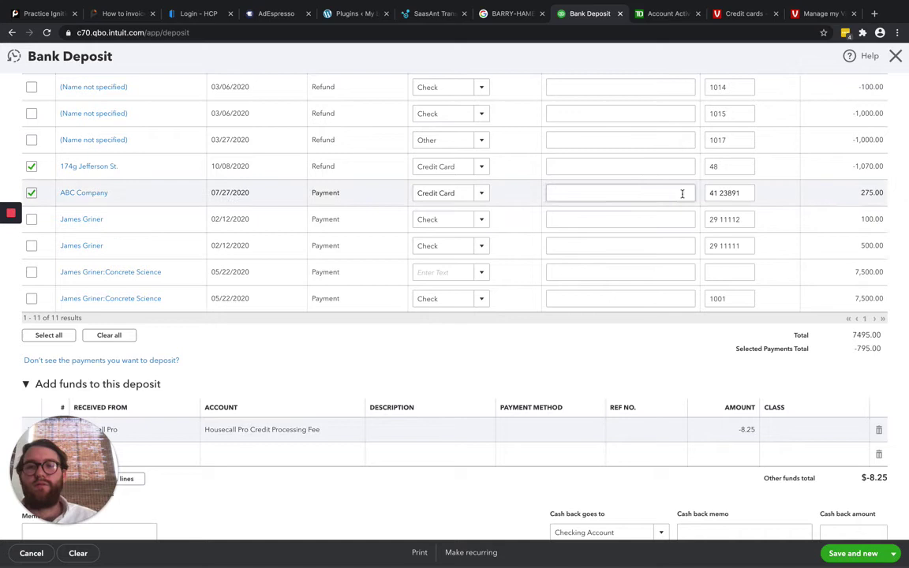
left_click(730, 192)
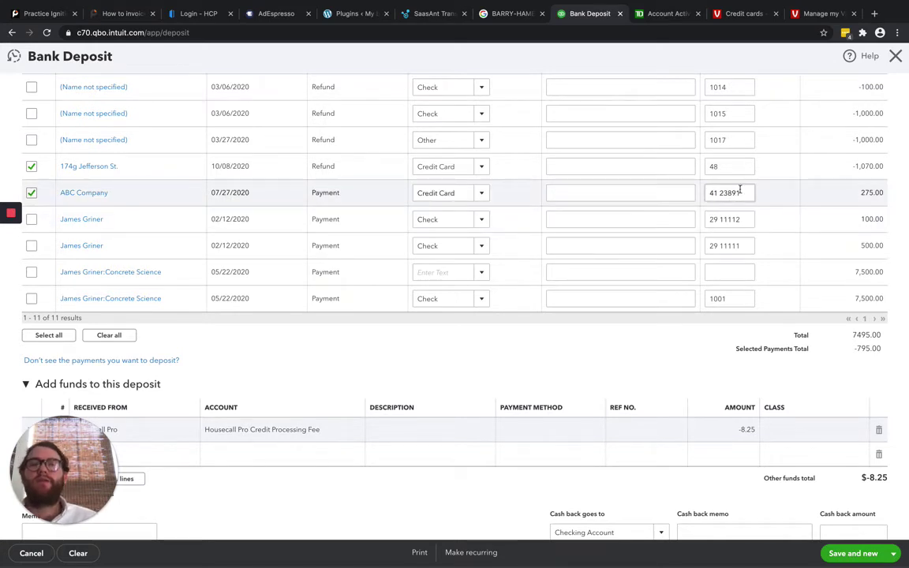
double_click(725, 166)
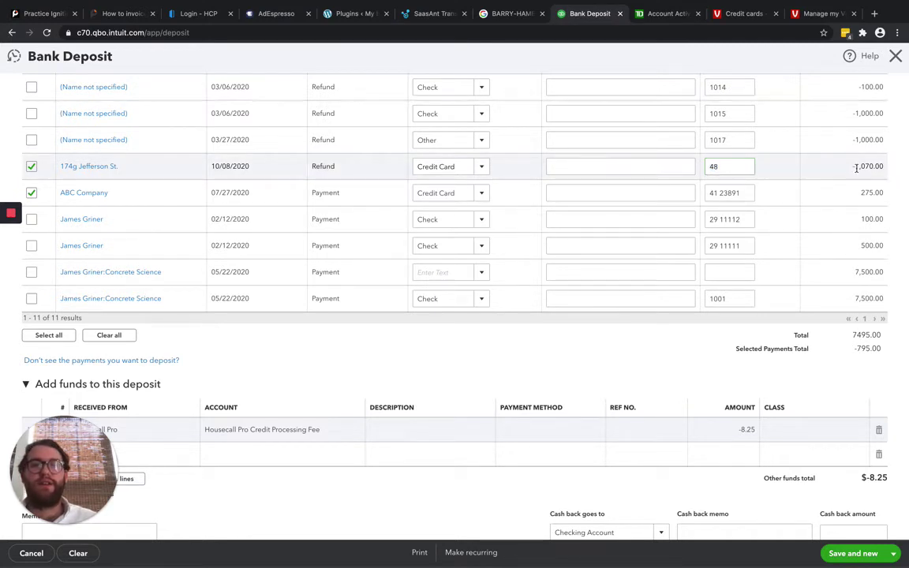
left_click_drag(856, 168, 888, 170)
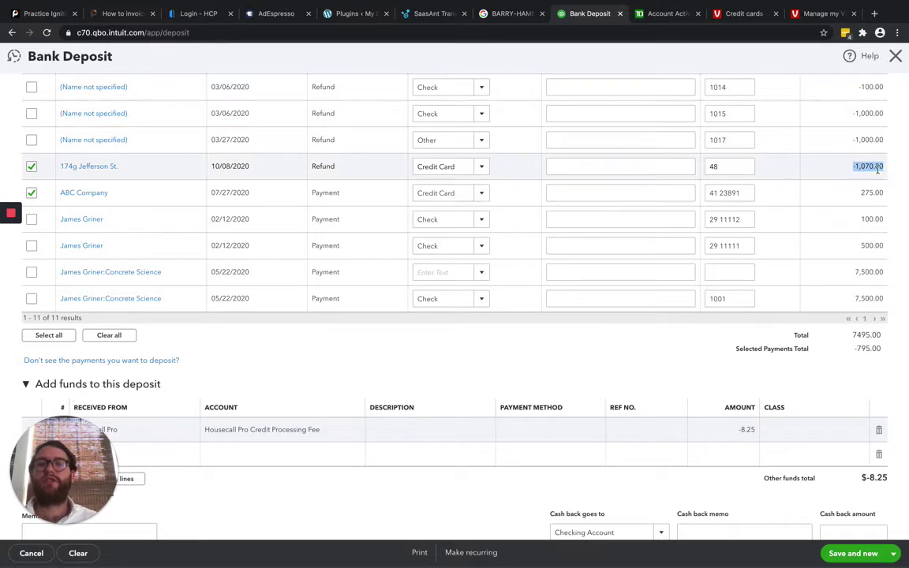
scroll(817, 225, "down", 3)
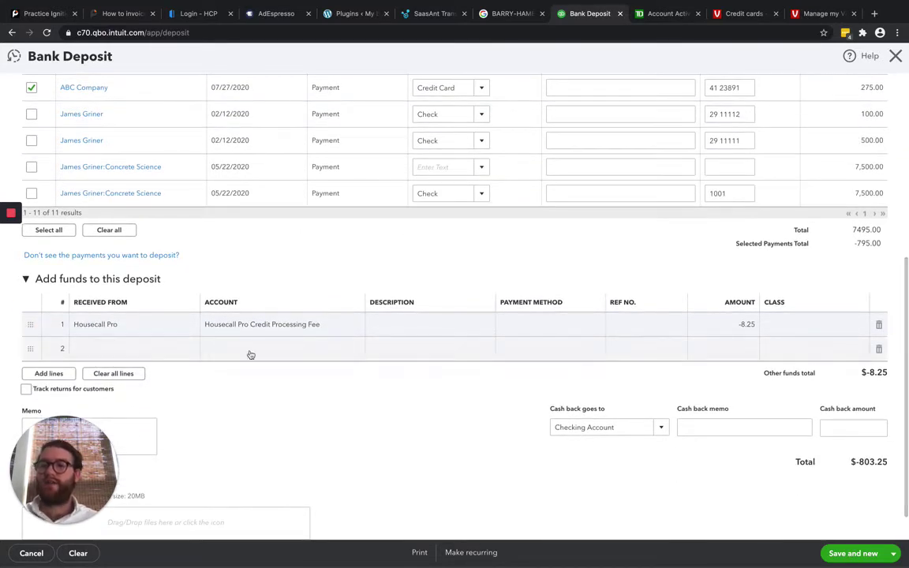
Add a second Housecall Pro line to Housecall Pro Credit Processing Fee for 30.00.
left_click(149, 349)
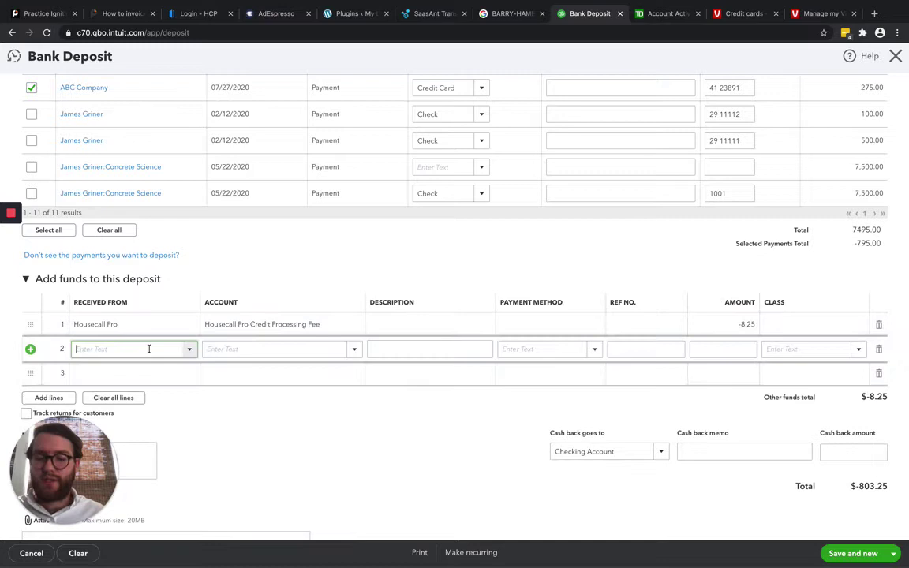
type("Housecall Pro")
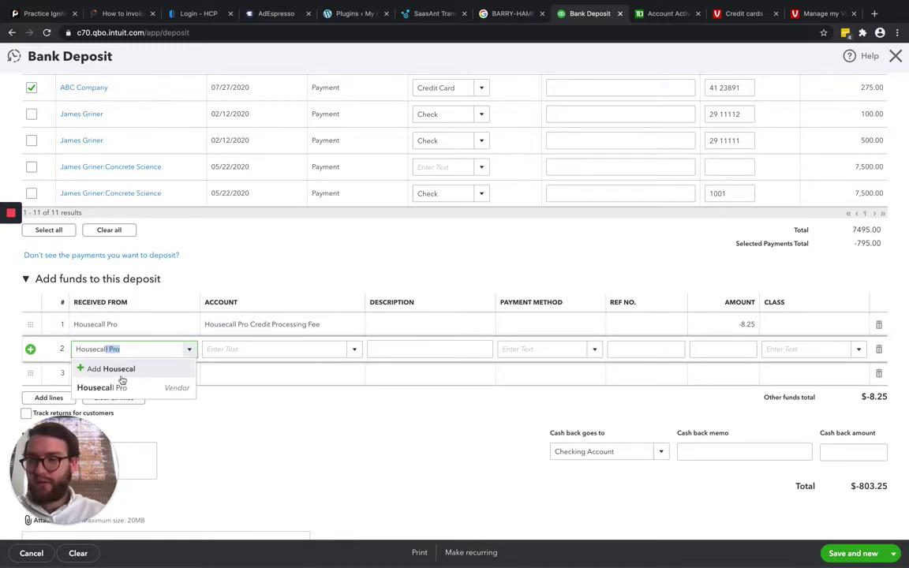
left_click(118, 387)
left_click(215, 352)
type("Ho")
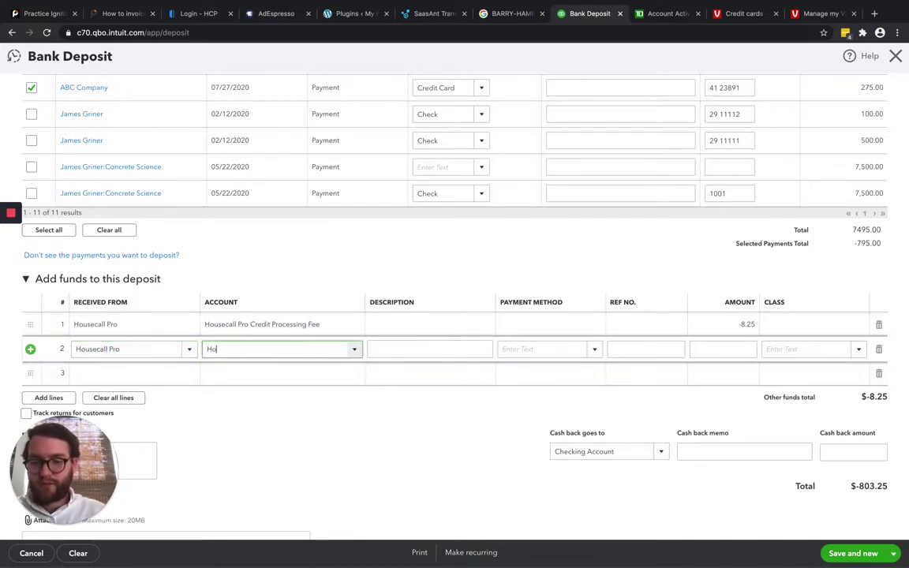
type("usec")
left_click(245, 388)
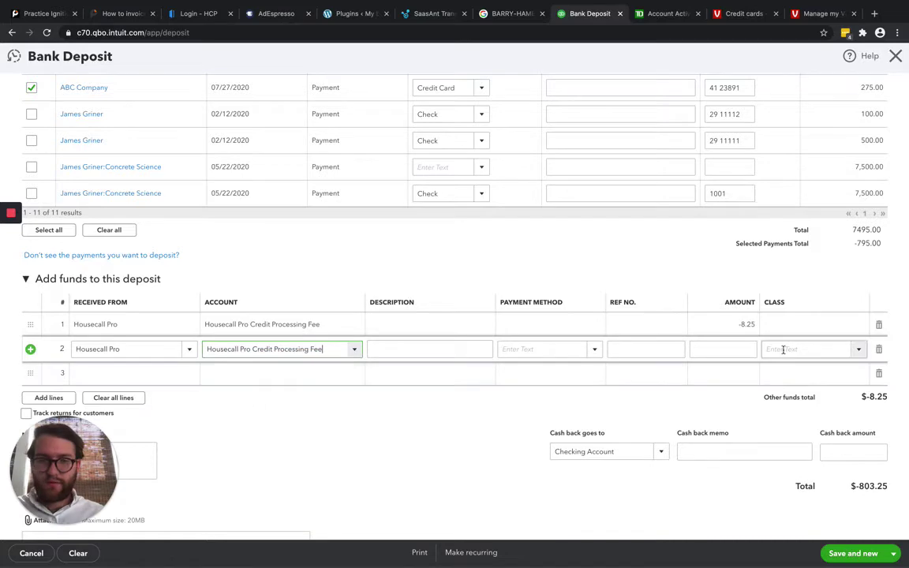
left_click(714, 350)
scroll(715, 350, "up", 3)
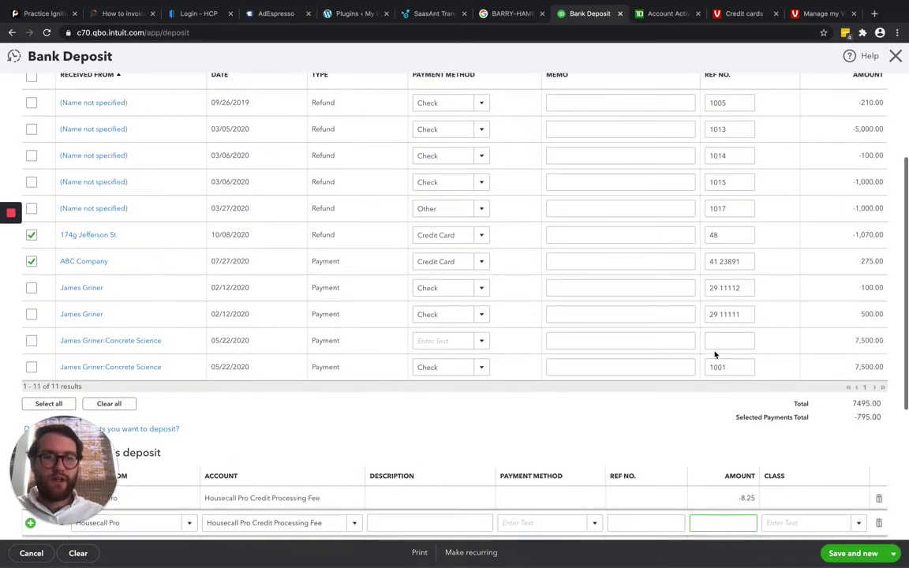
scroll(715, 354, "down", 2)
type("3")
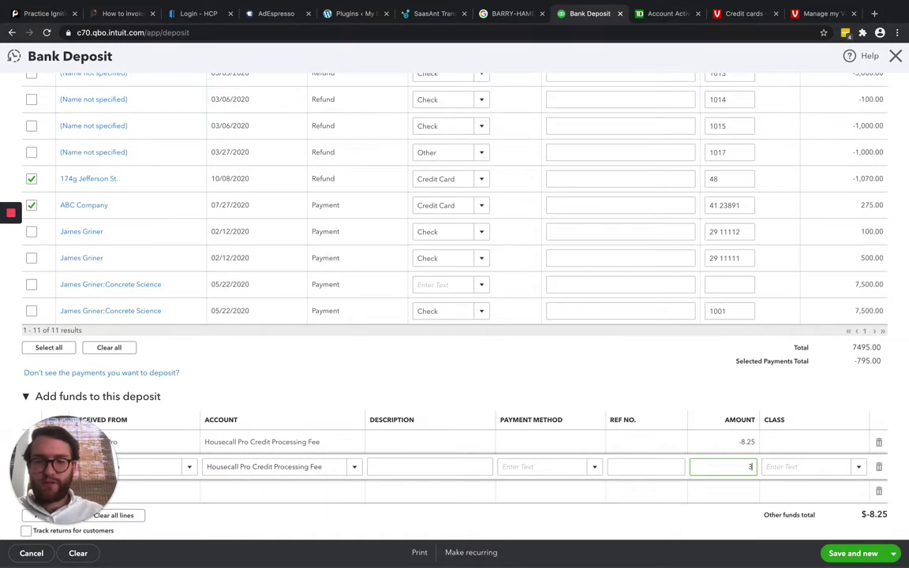
type("0")
left_click(668, 357)
Check that the deposit total now reads $-773.25.
scroll(747, 401, "down", 3)
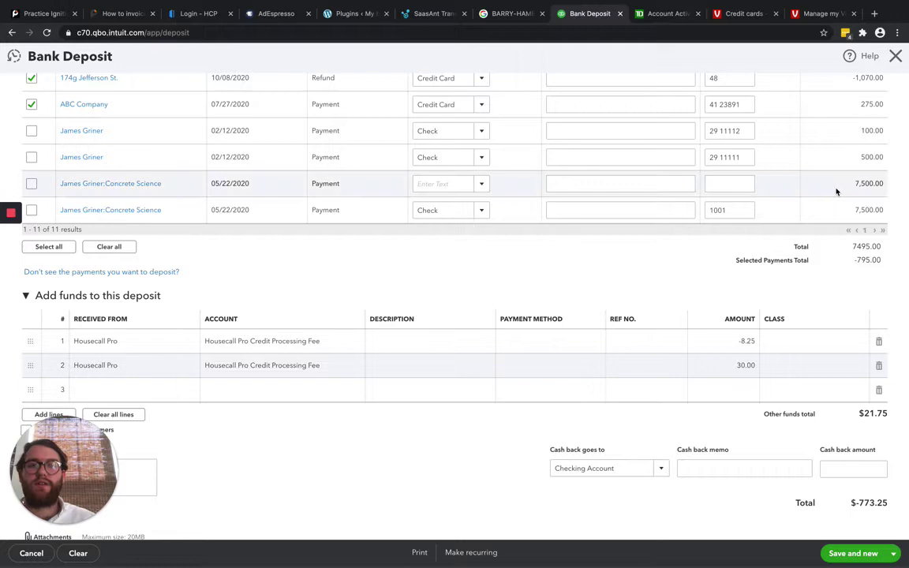
scroll(836, 191, "up", 1)
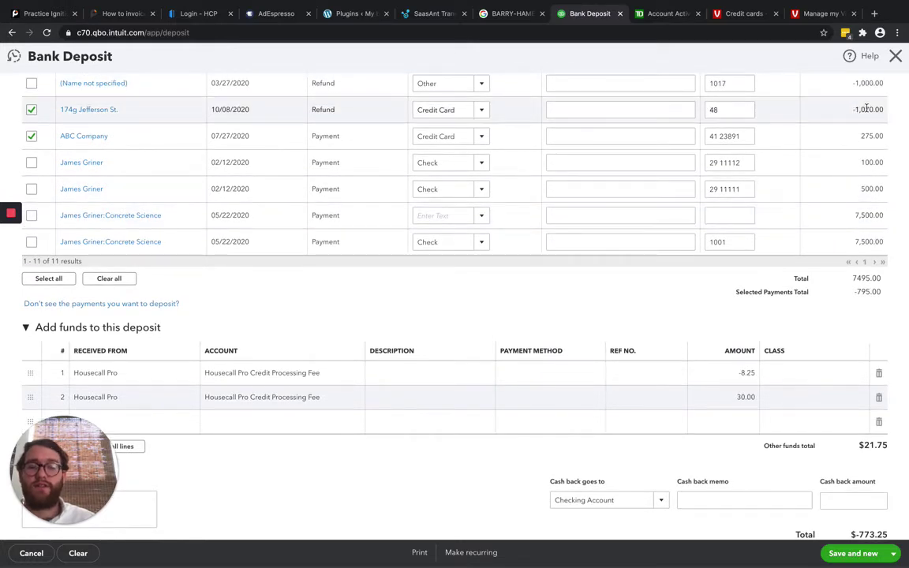
scroll(685, 272, "up", 1)
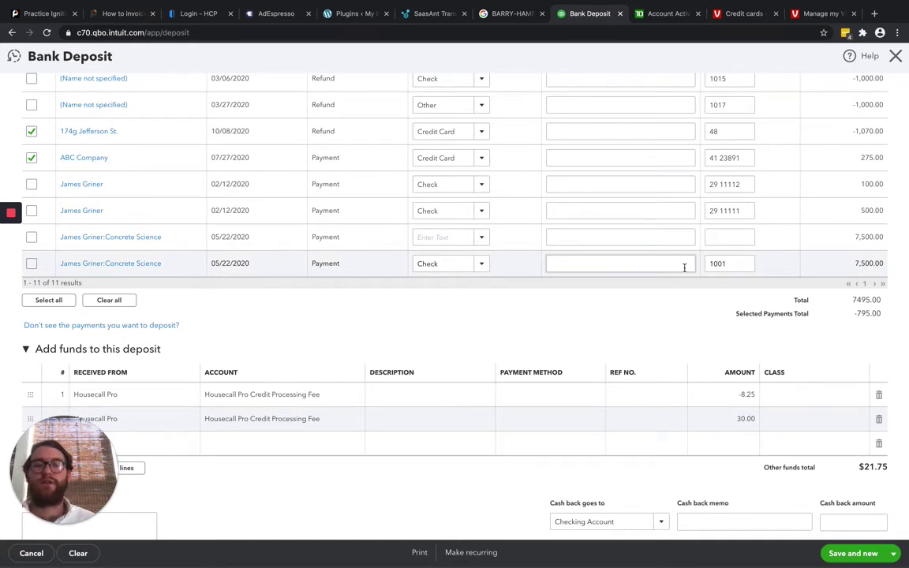
scroll(685, 267, "up", 1)
left_click(685, 267)
scroll(685, 267, "down", 3)
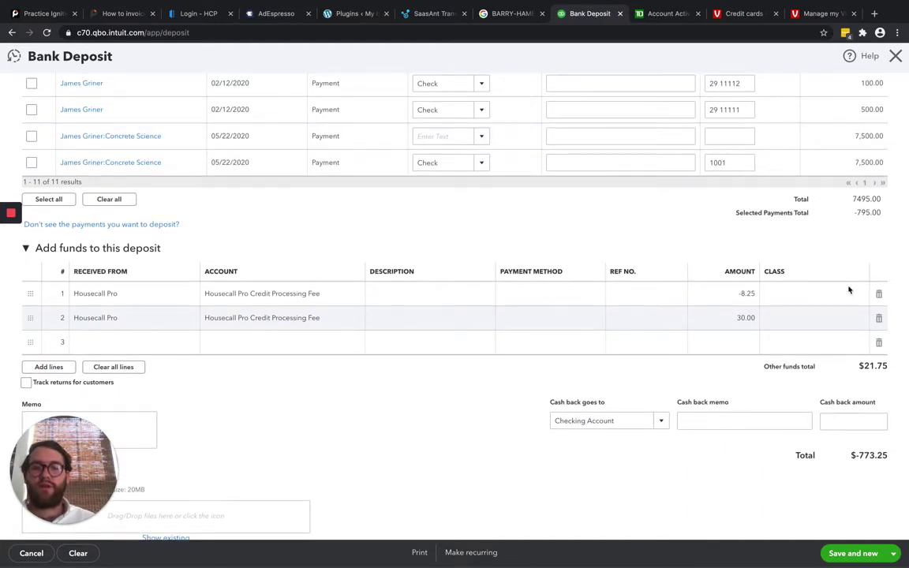
left_click_drag(851, 455, 886, 454)
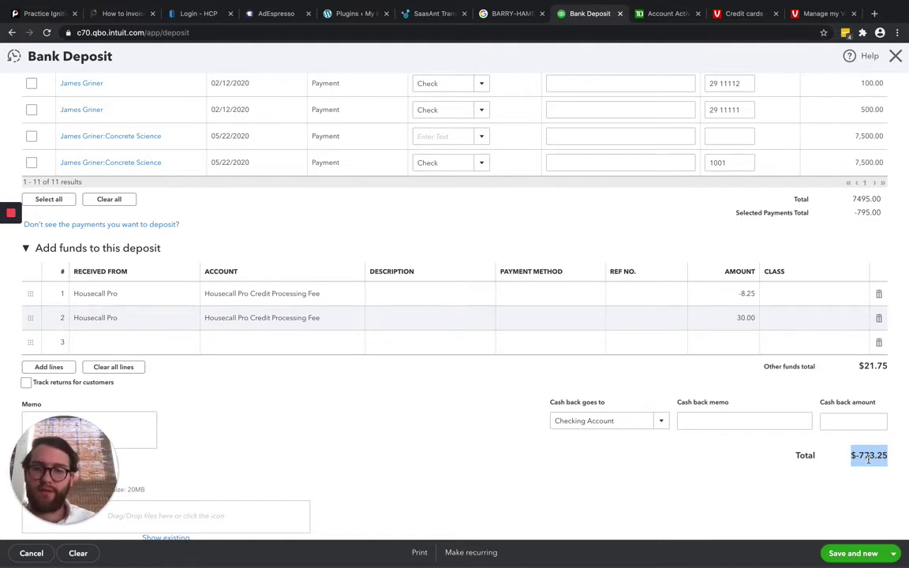
Add a third Housecall Pro line to Services for 773.25, bringing the total to $0.00.
left_click(107, 341)
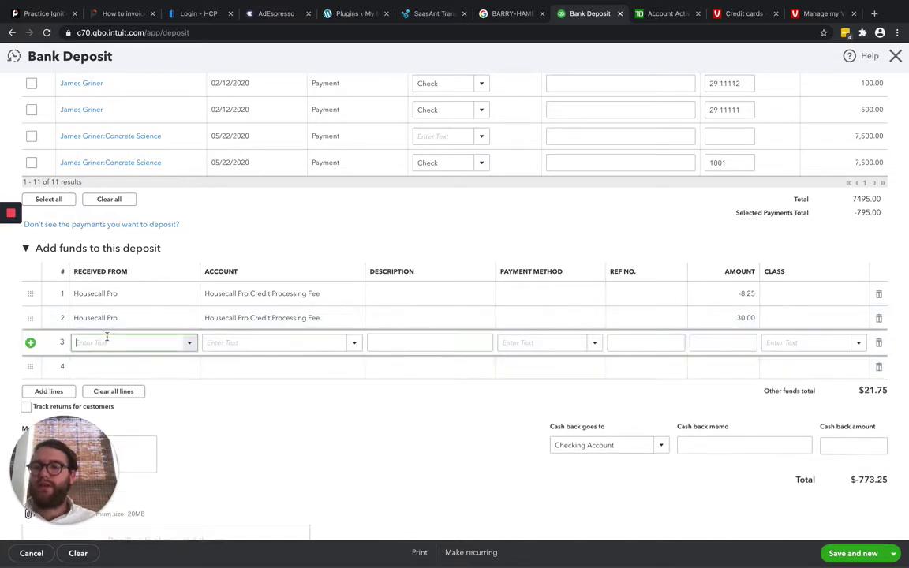
type("Housecall Pro")
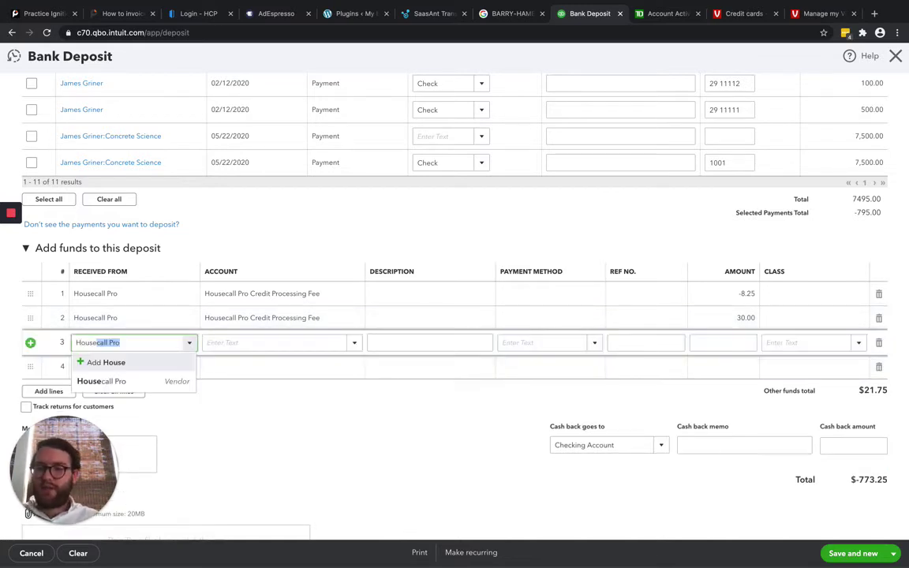
left_click(109, 379)
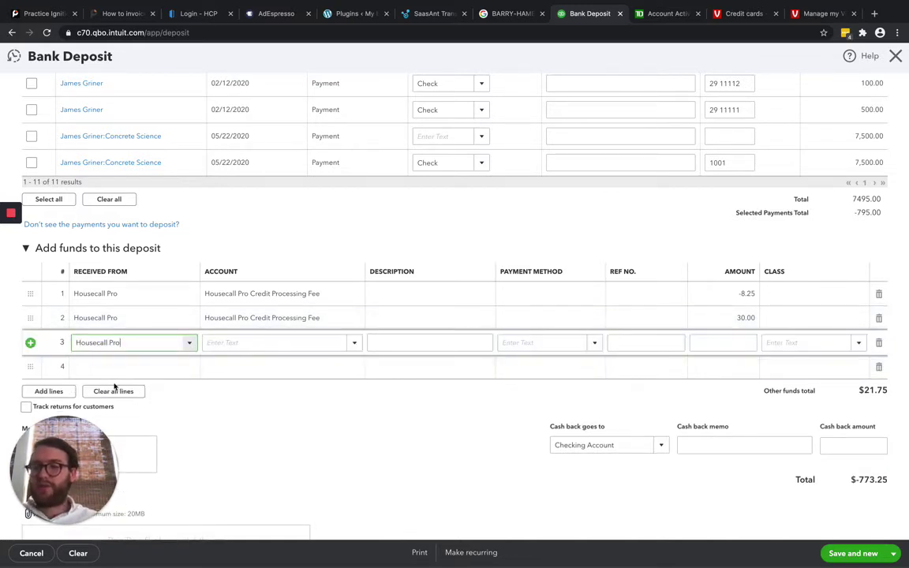
left_click(264, 341)
type("Services")
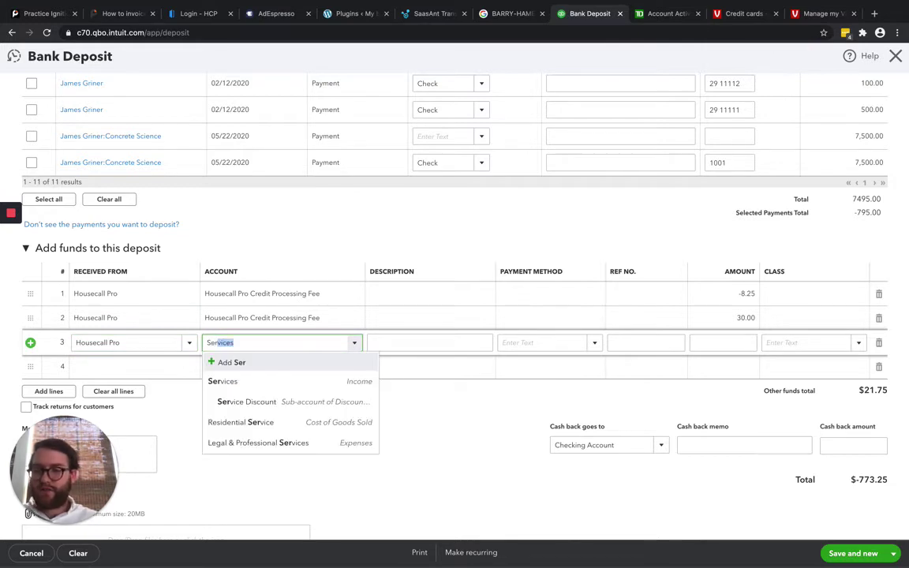
left_click(252, 382)
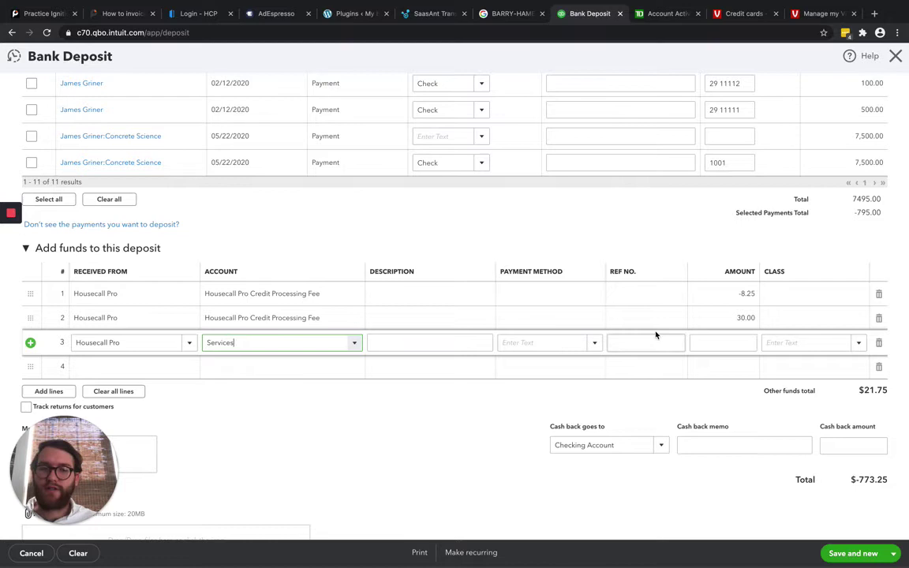
left_click(743, 341)
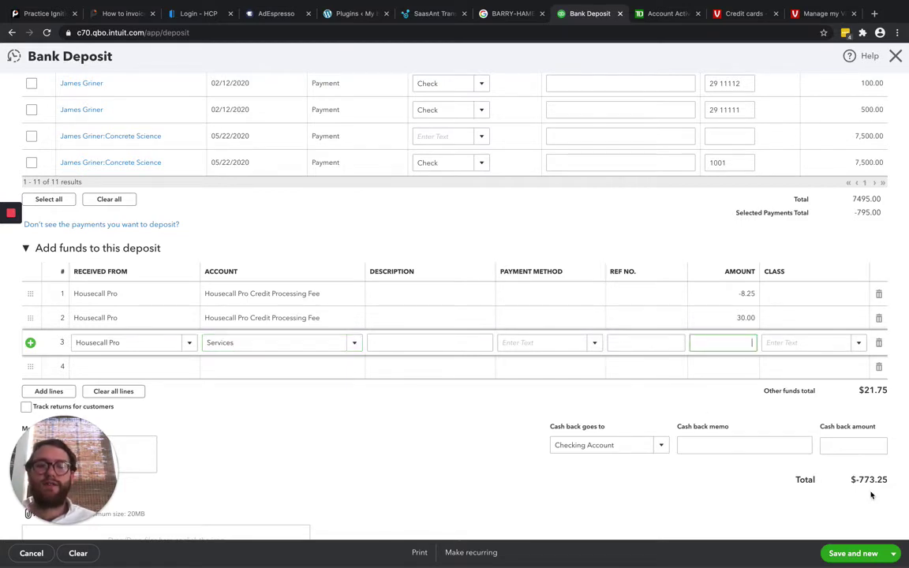
left_click_drag(854, 480, 891, 485)
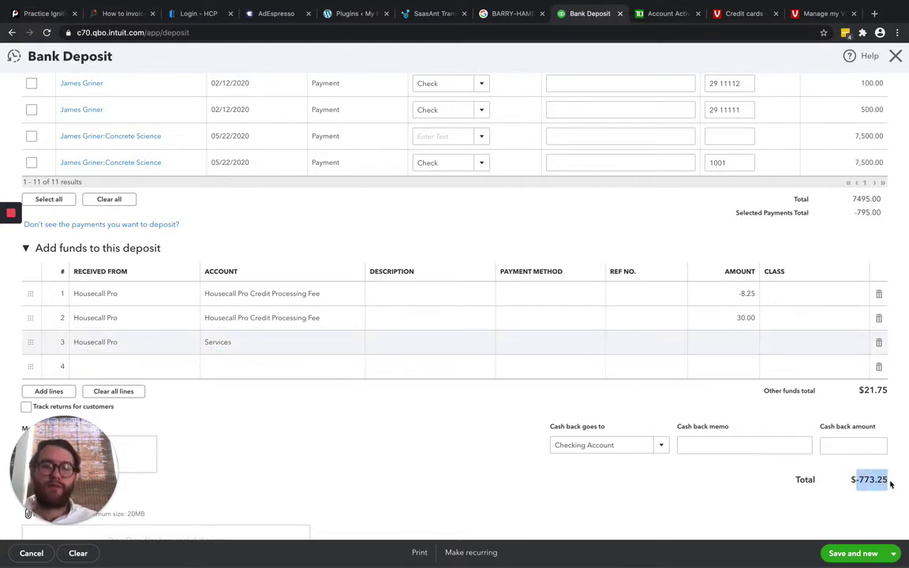
left_click(729, 343)
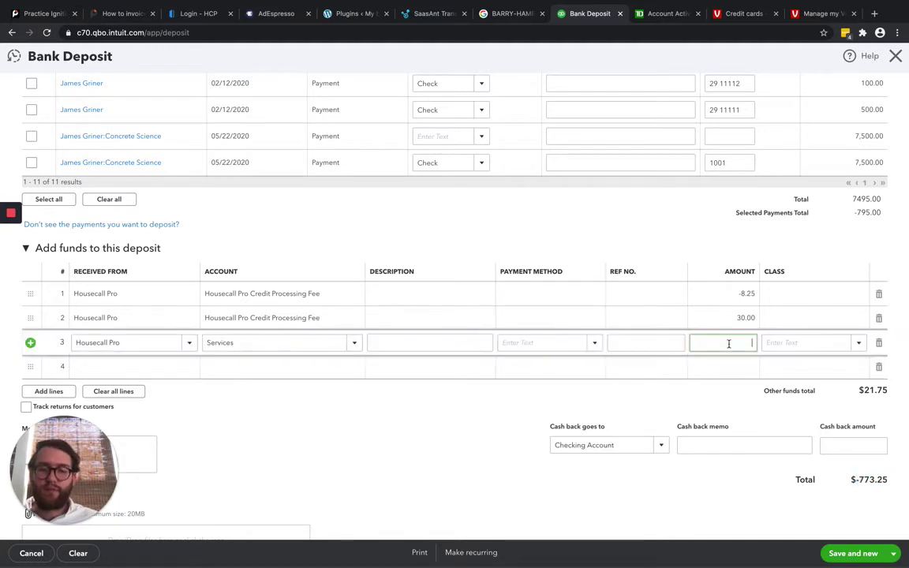
type("773")
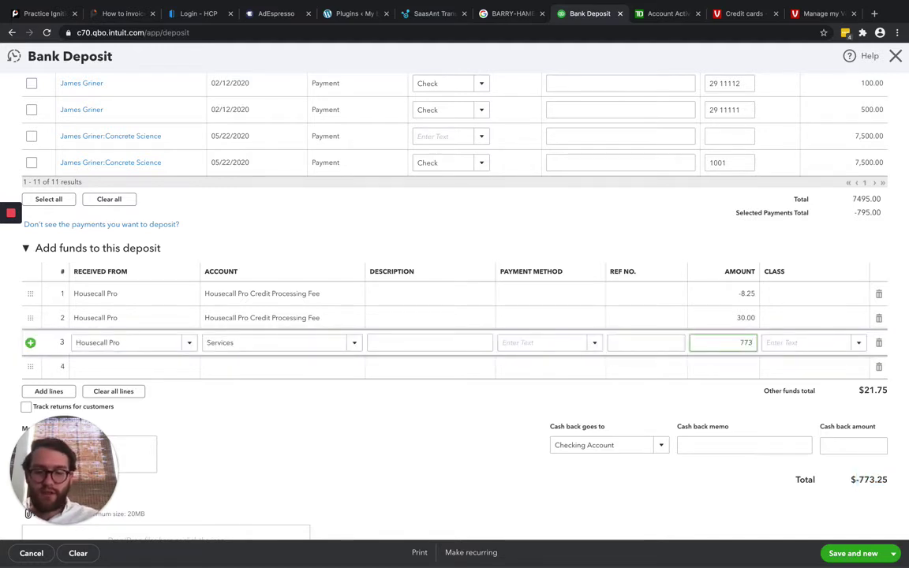
type(".25")
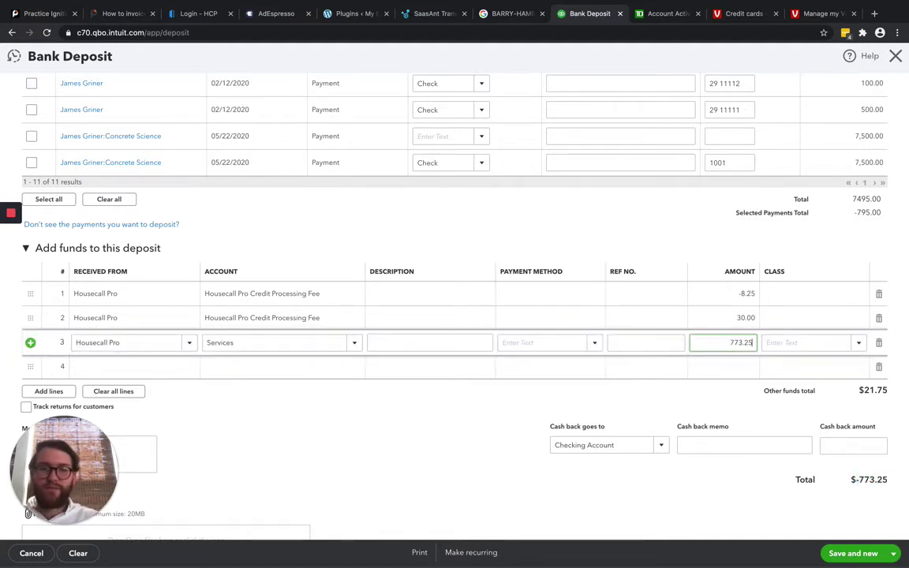
left_click(720, 370)
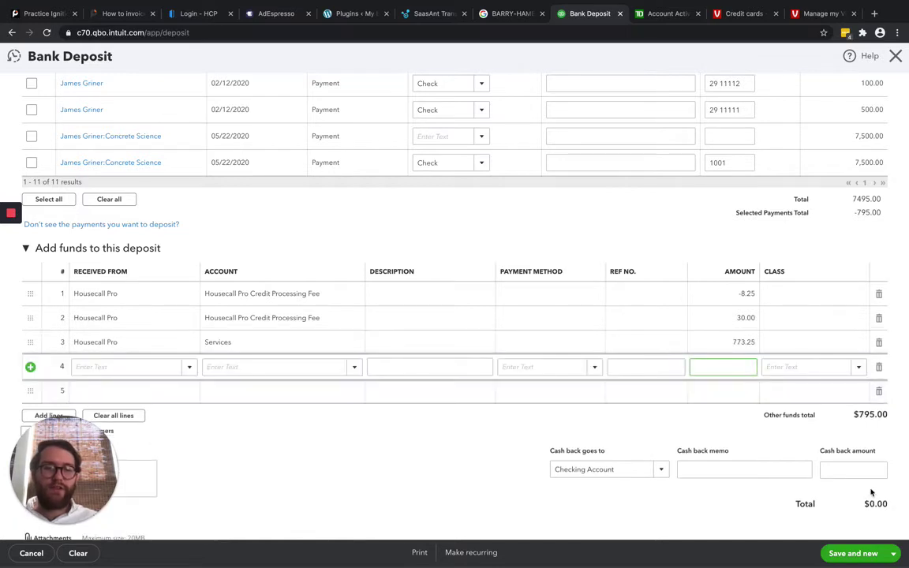
left_click_drag(863, 513, 888, 507)
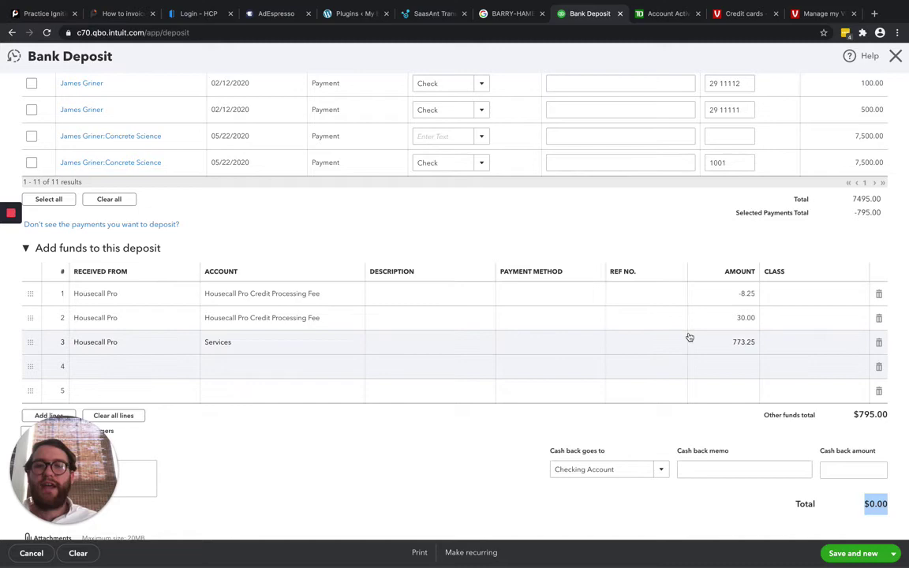
Save the $0.00 deposit with Save and new, confirming despite the empty Class fields.
scroll(690, 337, "up", 5)
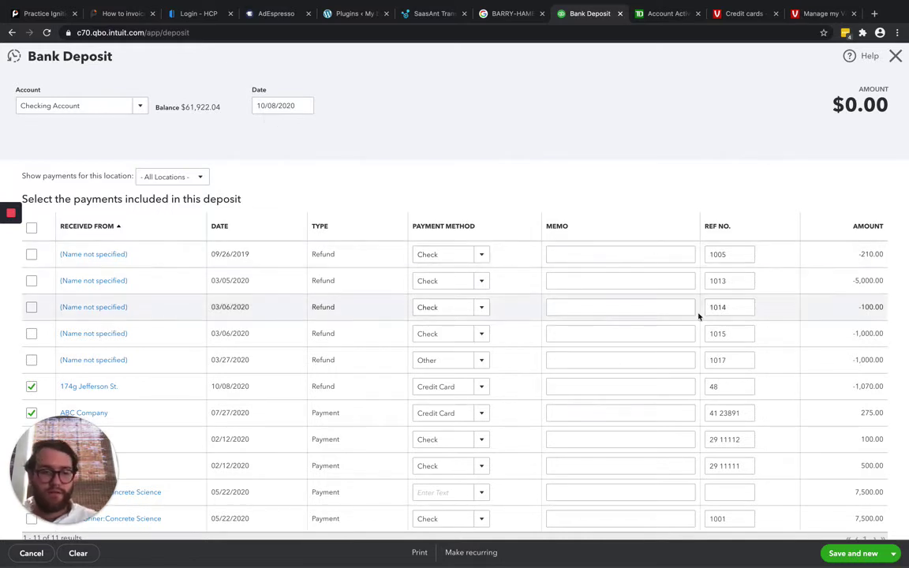
left_click(857, 555)
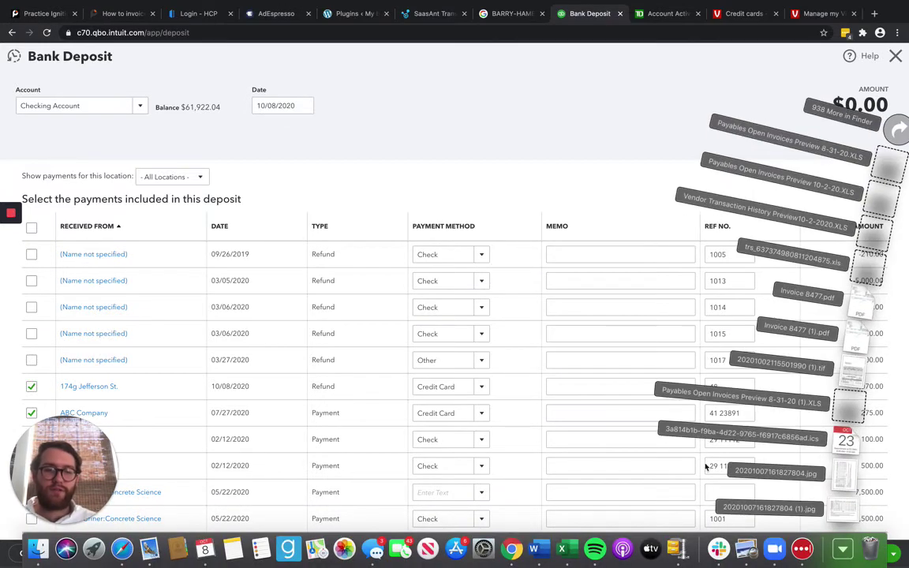
left_click(635, 439)
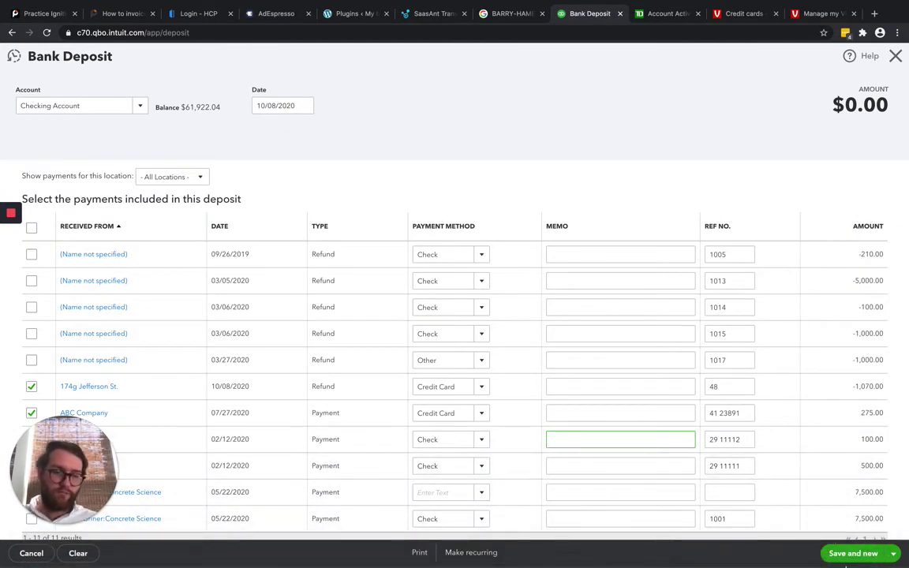
left_click(849, 555)
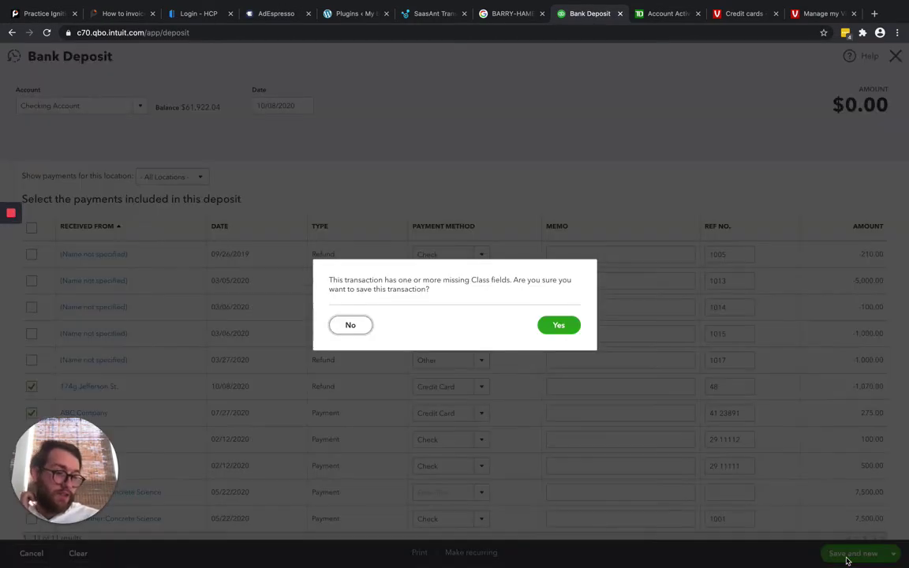
left_click(561, 327)
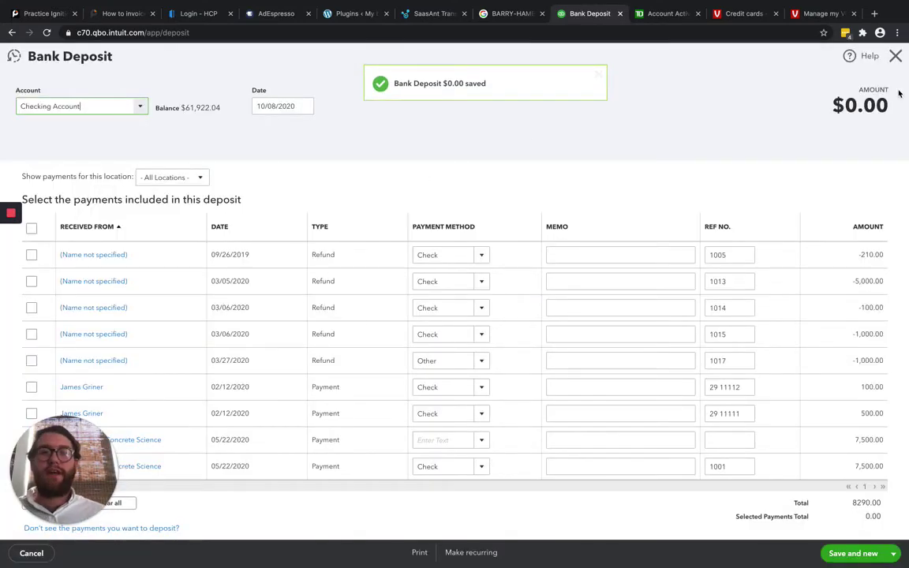
Open the Checking Account register from the Chart of Accounts.
left_click(896, 57)
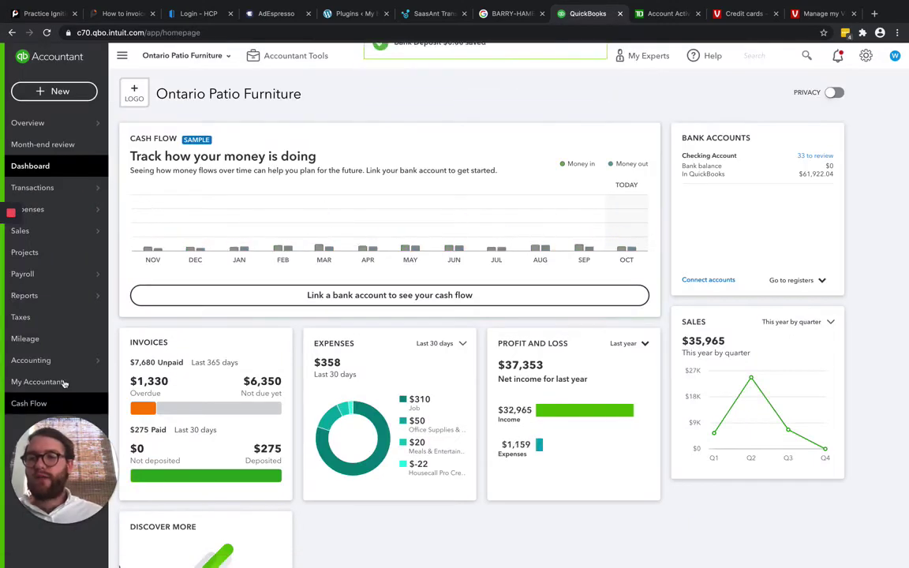
mouse_move(73, 371)
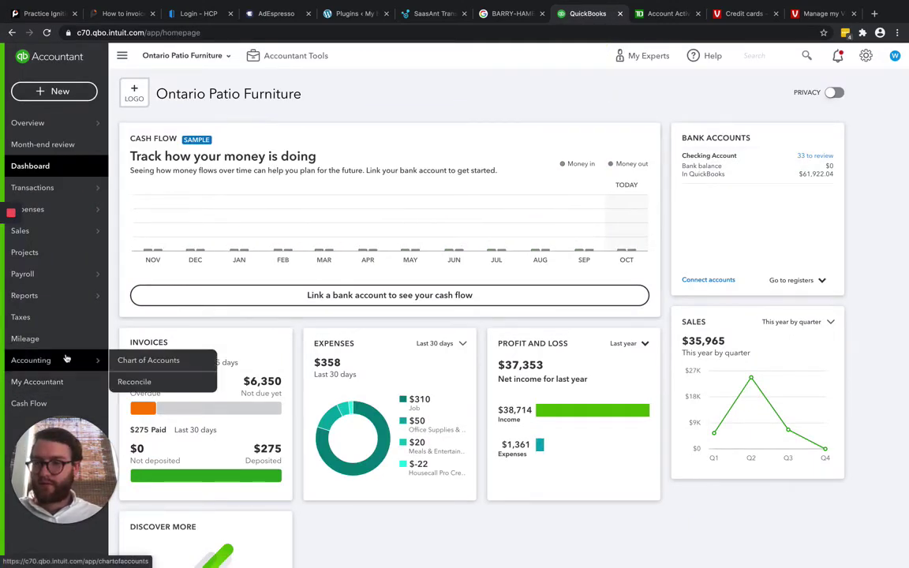
left_click(136, 359)
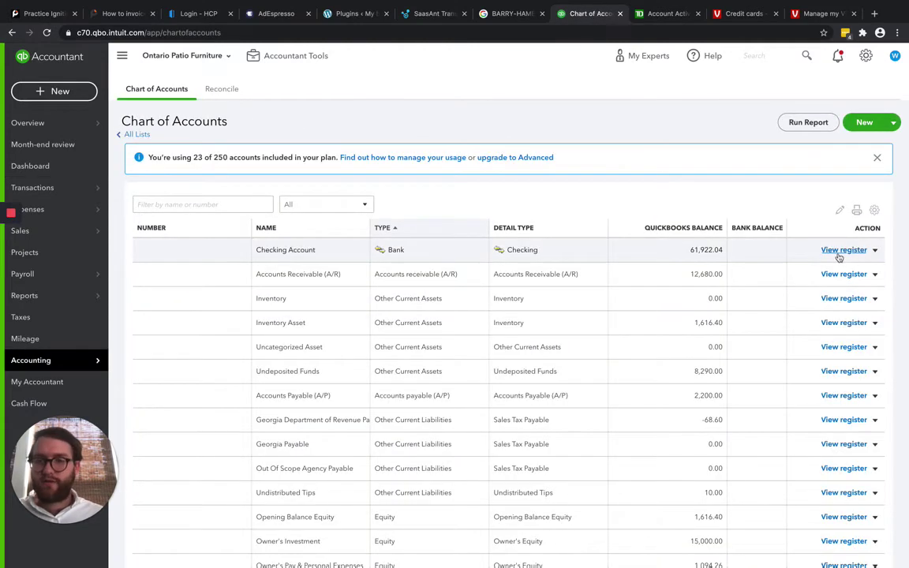
left_click(842, 251)
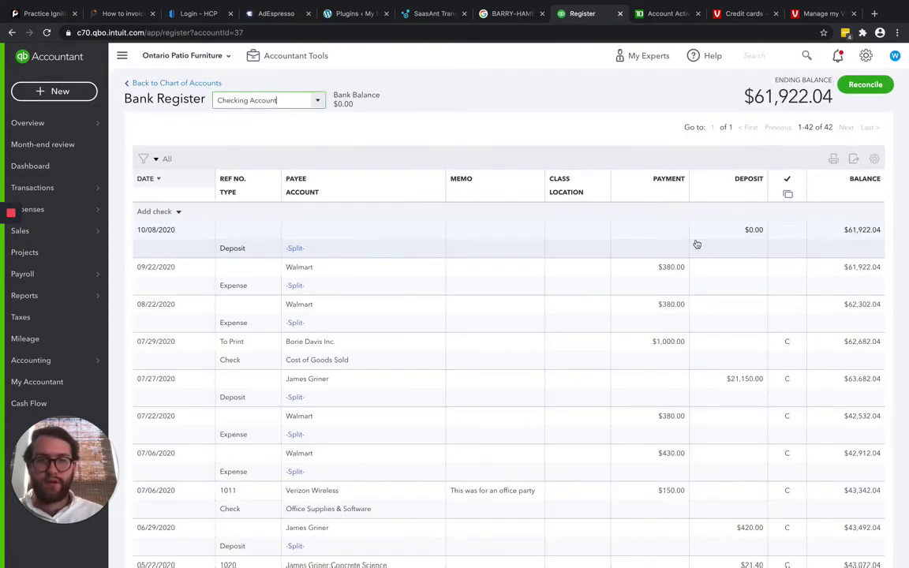
Open the 10/08/2020 $0.00 deposit from the register to review its lines, then close it.
left_click(748, 247)
left_click(764, 279)
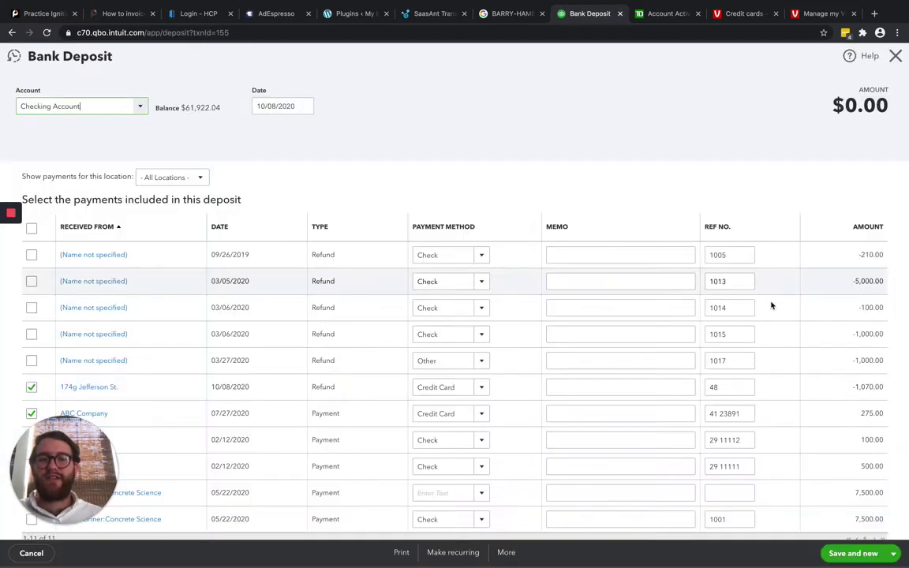
scroll(766, 347, "down", 10)
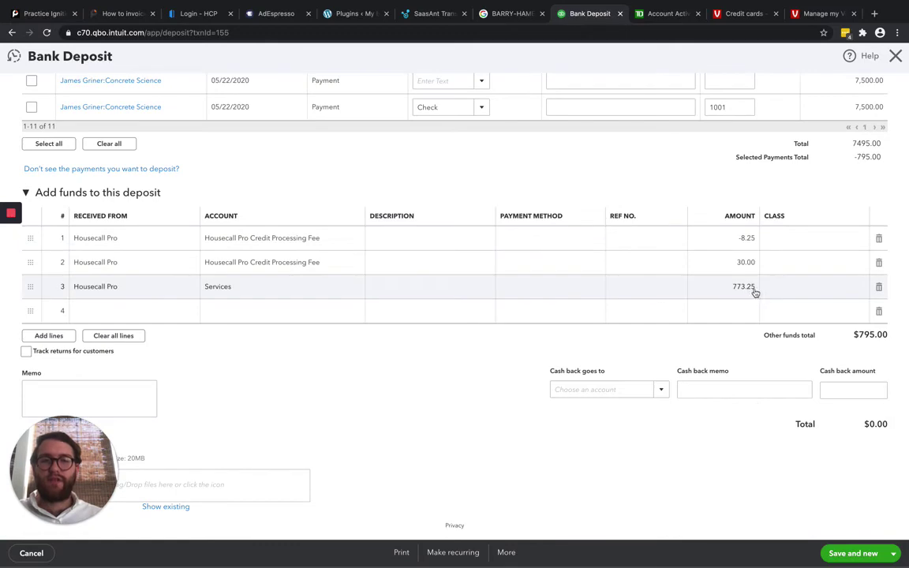
left_click(896, 56)
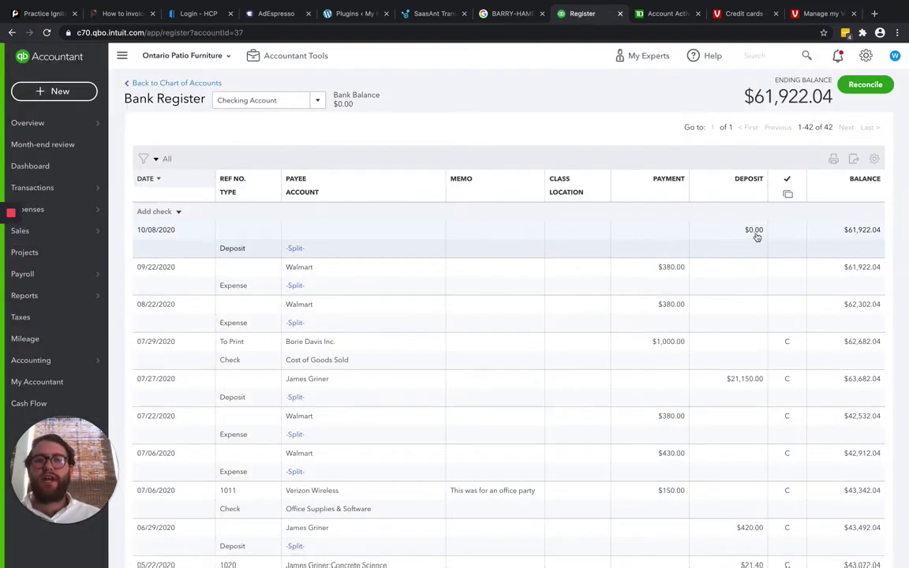
Start a new expense with Housecall Pro as payee, paid from Checking Account.
left_click(60, 92)
left_click(187, 156)
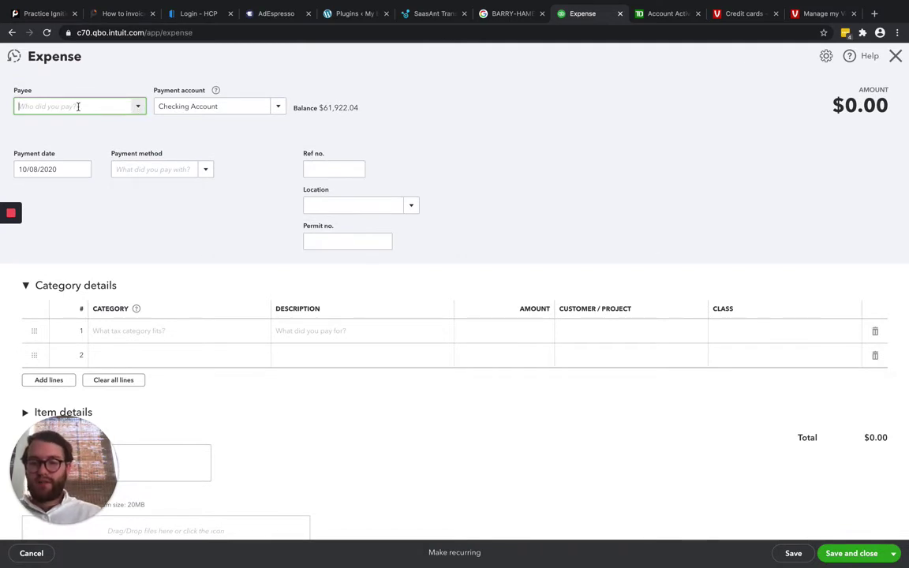
type("House")
left_click(83, 147)
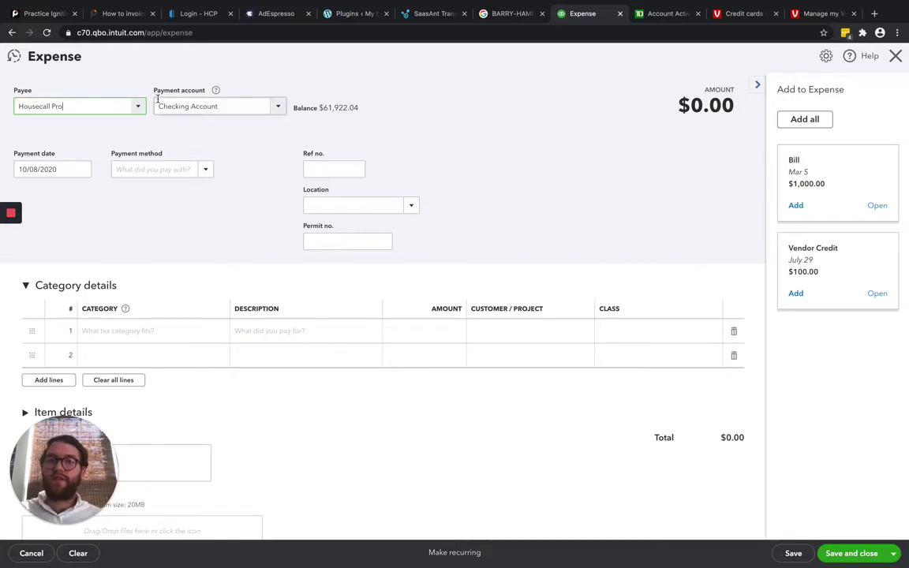
left_click(242, 108)
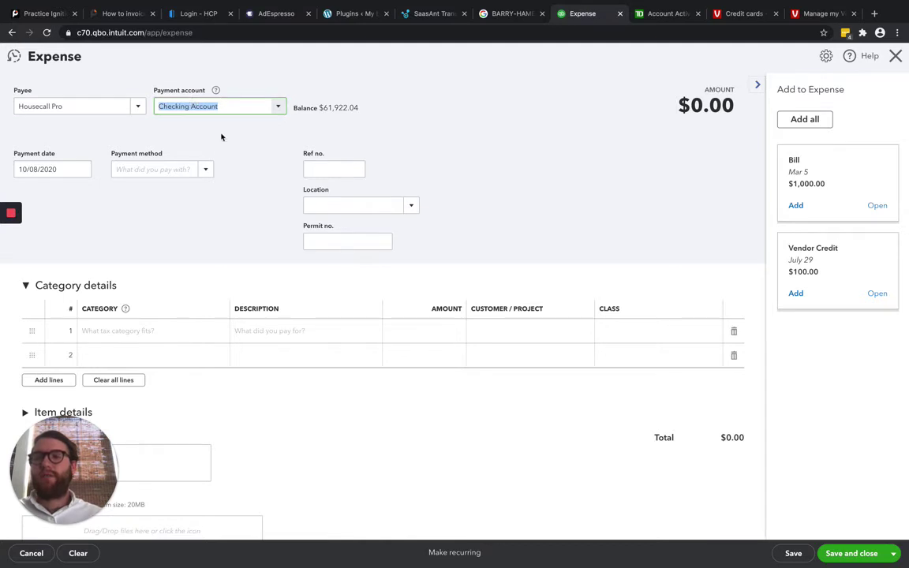
Set the expense's payment method to Direct Transfer.
left_click(168, 169)
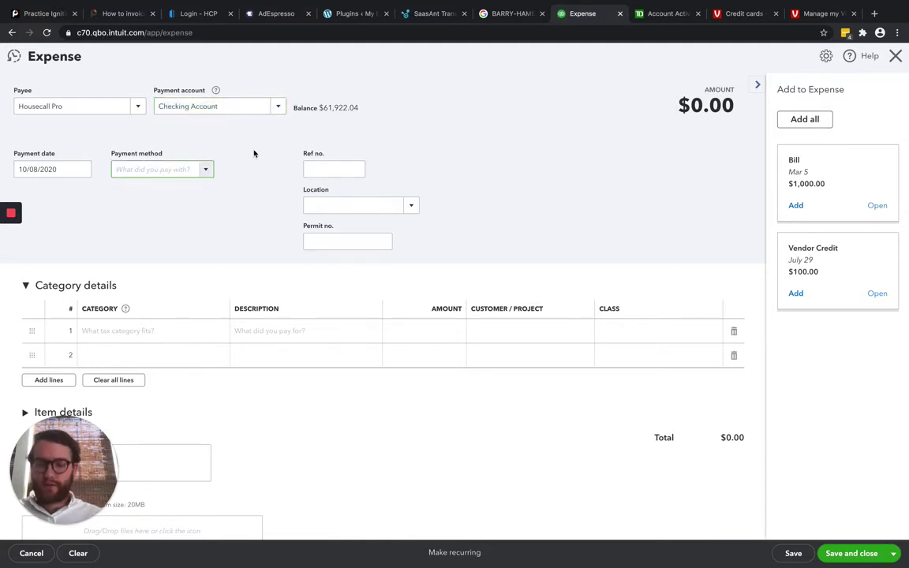
type("Credit Card")
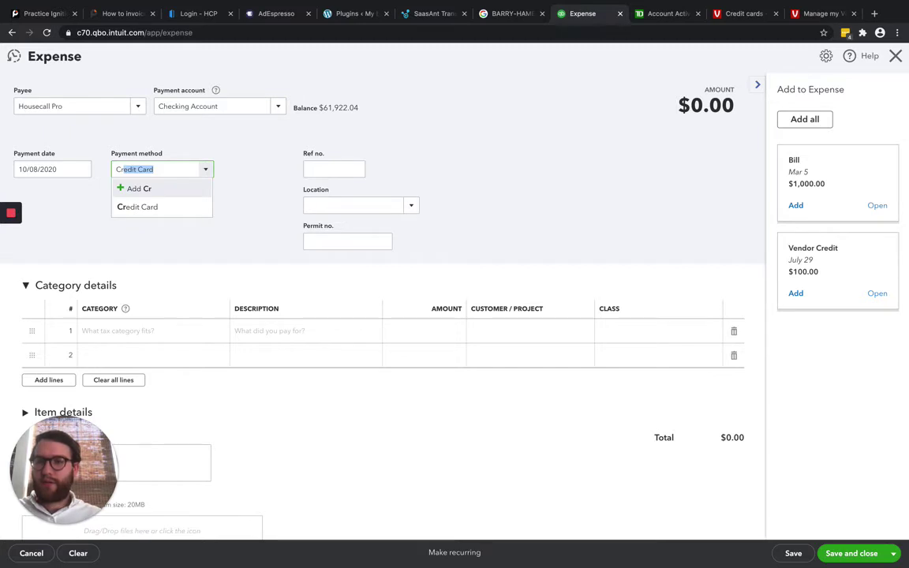
key("Down")
key("Return")
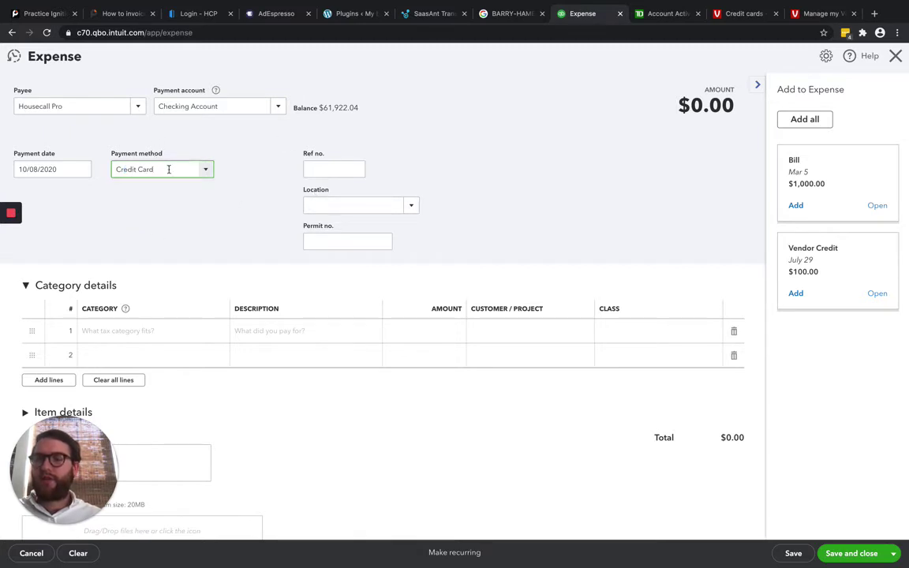
key("BackSpace")
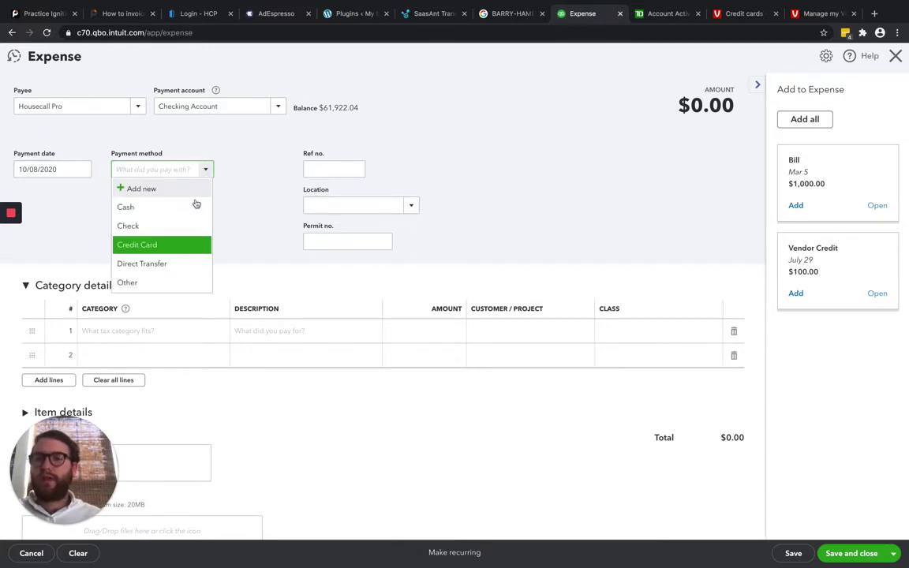
left_click(157, 262)
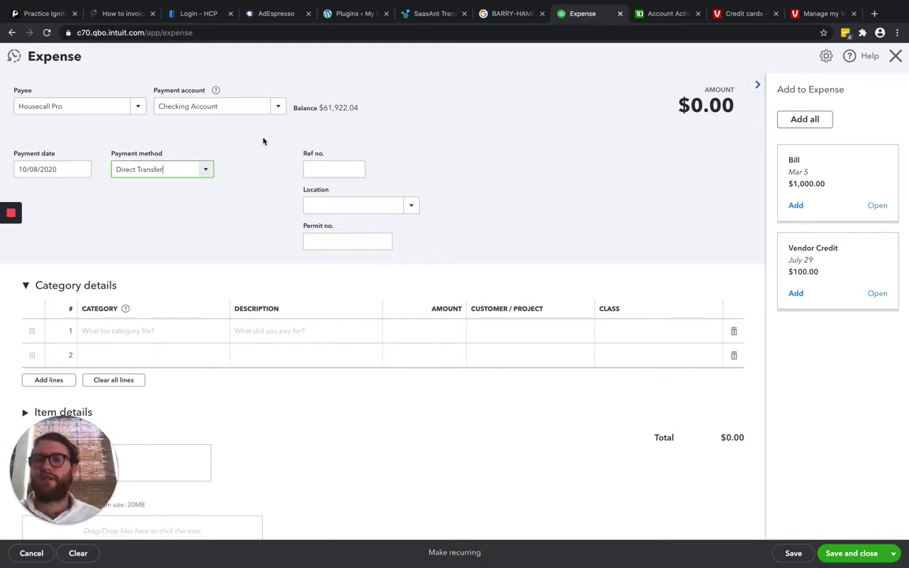
Add a Services category line of 773.25, making the expense total $773.25.
left_click(167, 334)
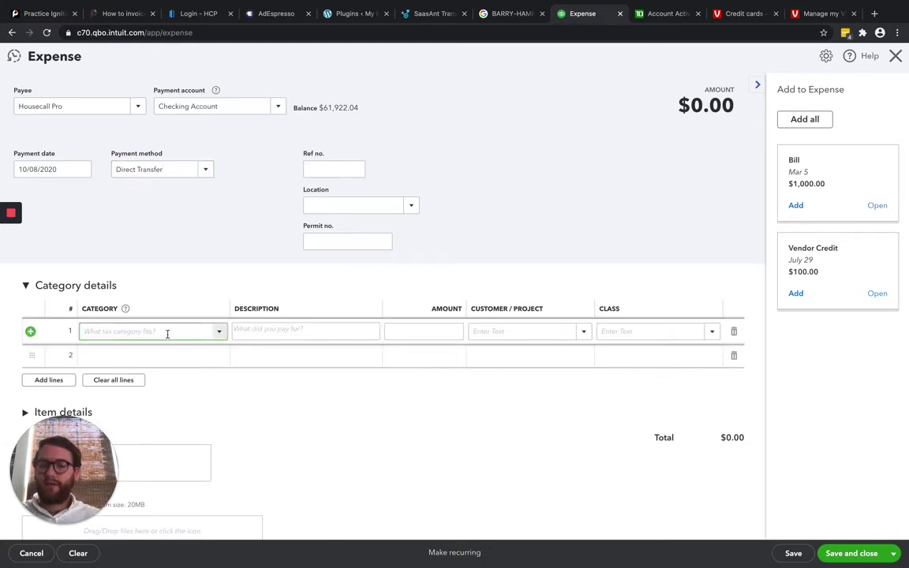
type("Sale")
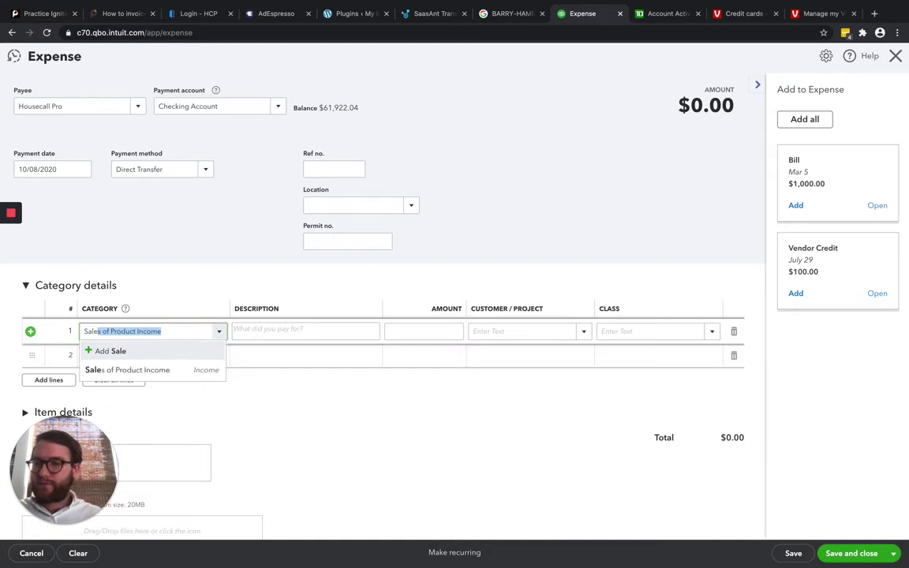
key("BackSpace")
key("BackSpace")
key("BackSpace")
key("BackSpace")
type("er")
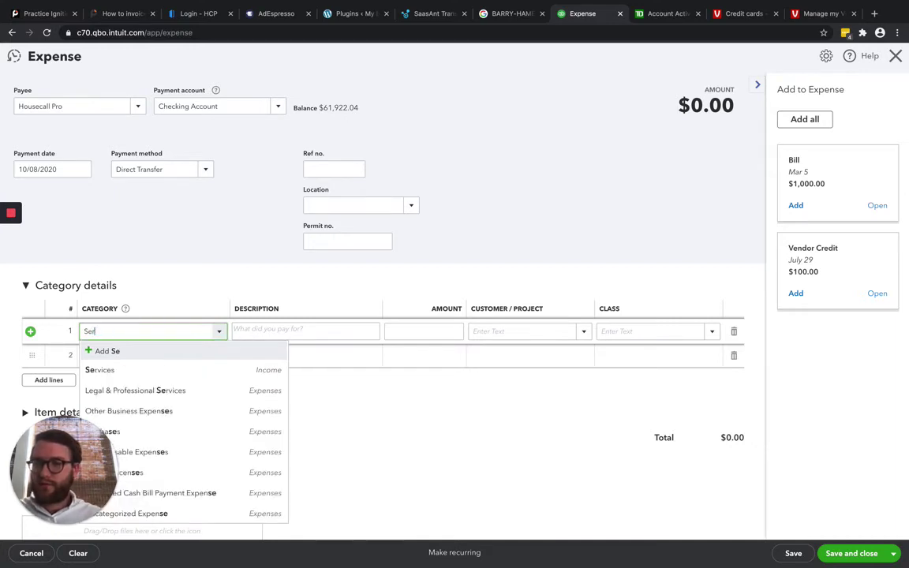
left_click(183, 376)
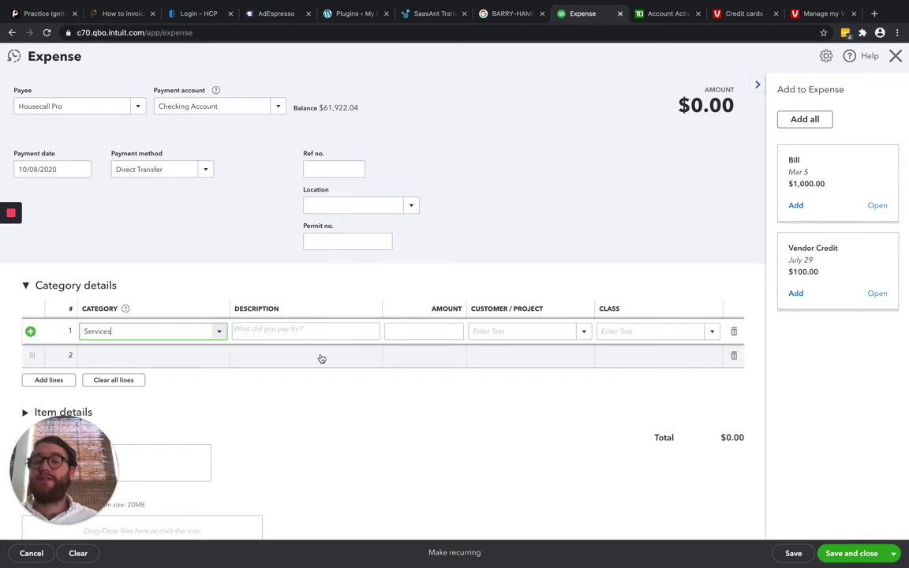
left_click(426, 332)
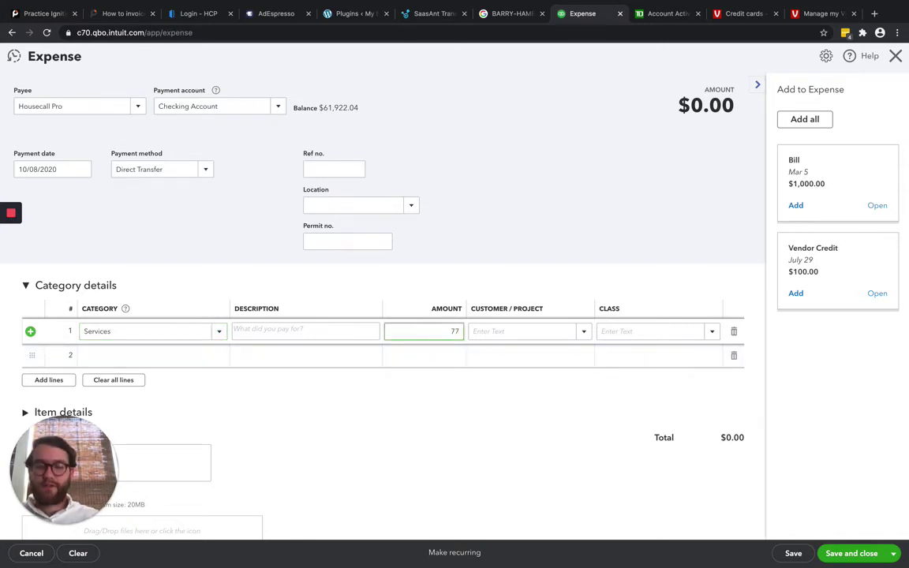
type("773.25")
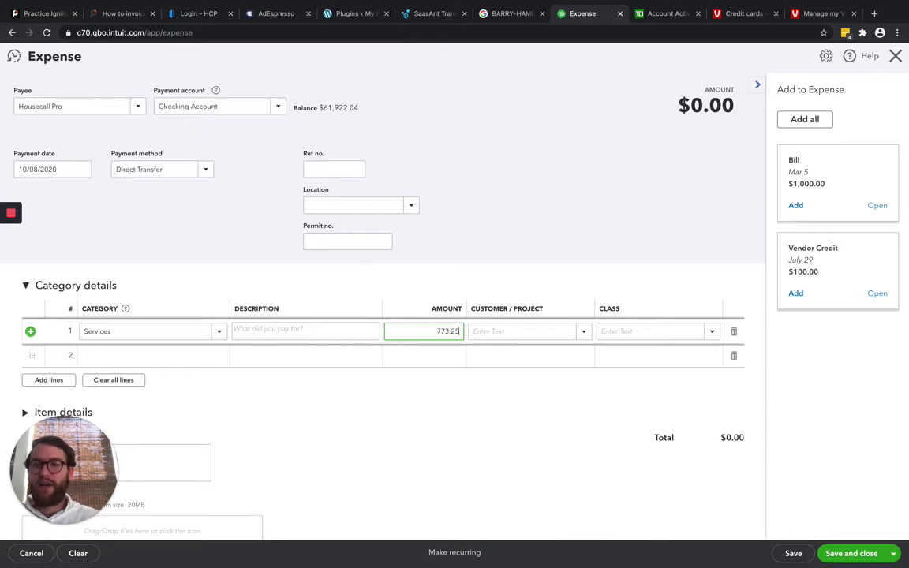
left_click(507, 249)
left_click_drag(655, 93, 744, 101)
left_click(667, 118)
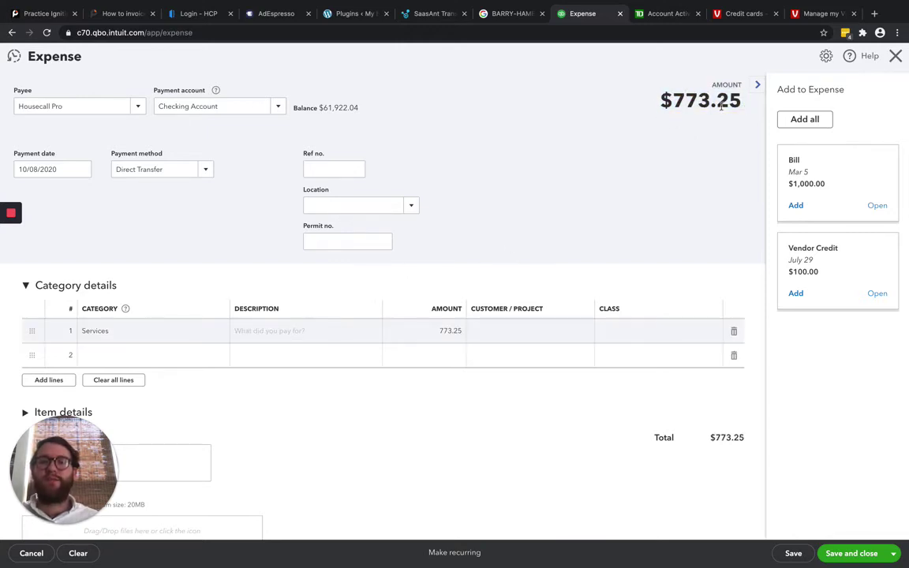
scroll(616, 143, "down", 1)
scroll(613, 143, "down", 2)
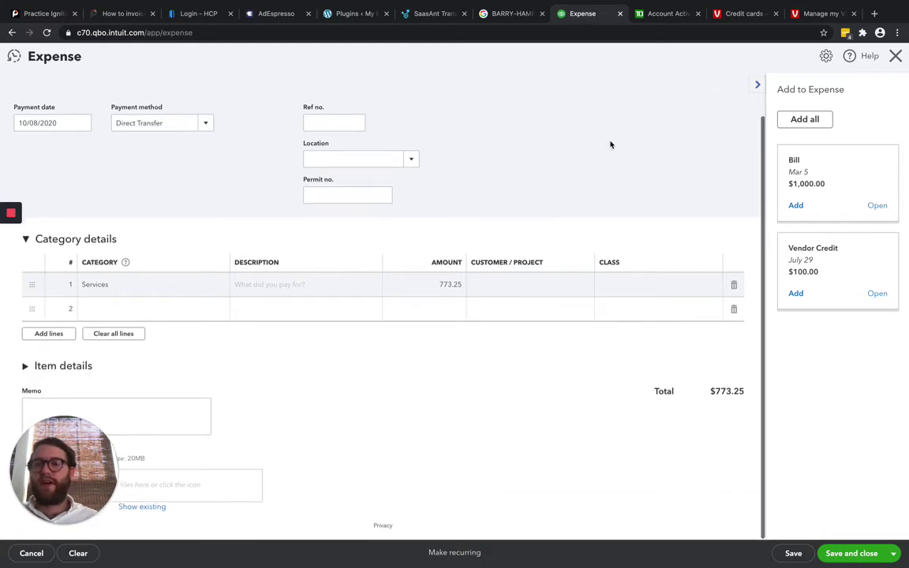
Add a memo saying the expense counters the 10/8/20 refund deposit, and save the expense.
left_click(157, 409)
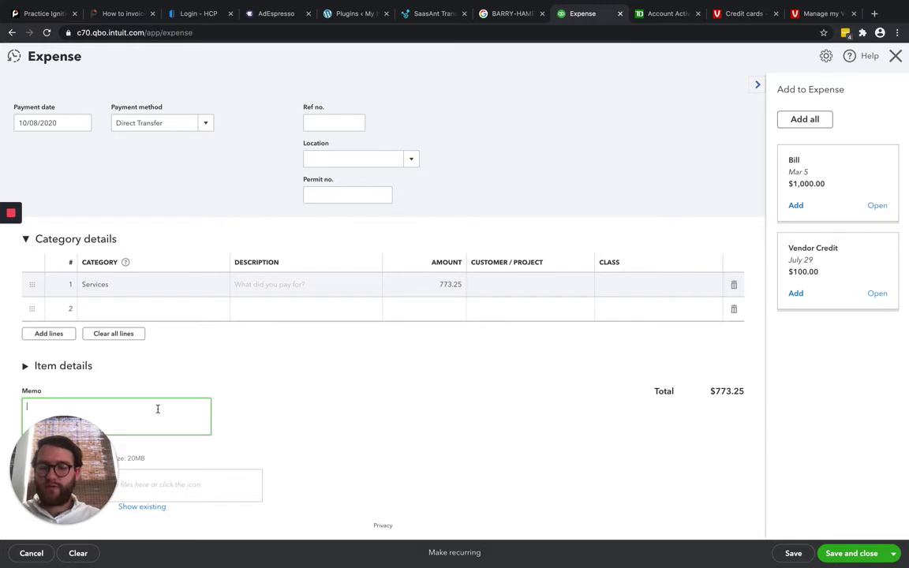
type("This is the")
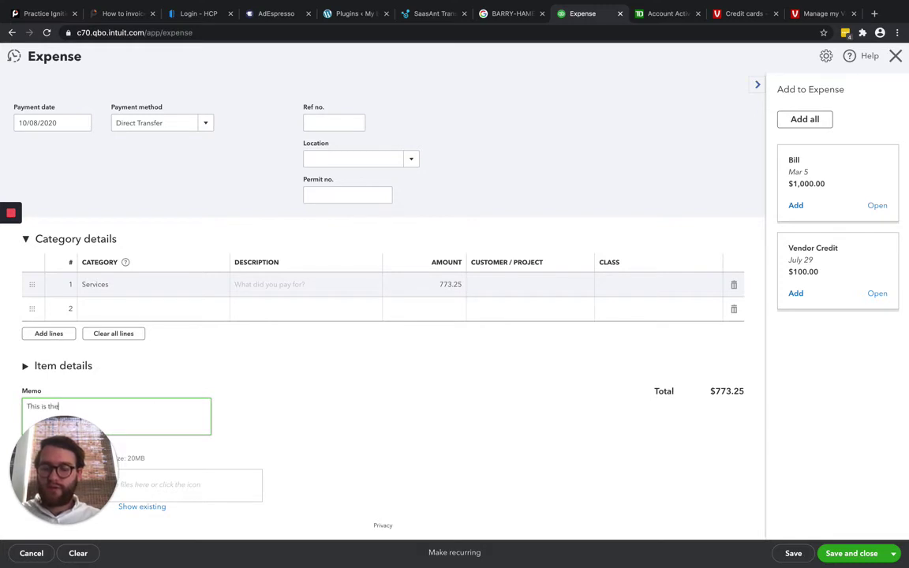
type(" cou")
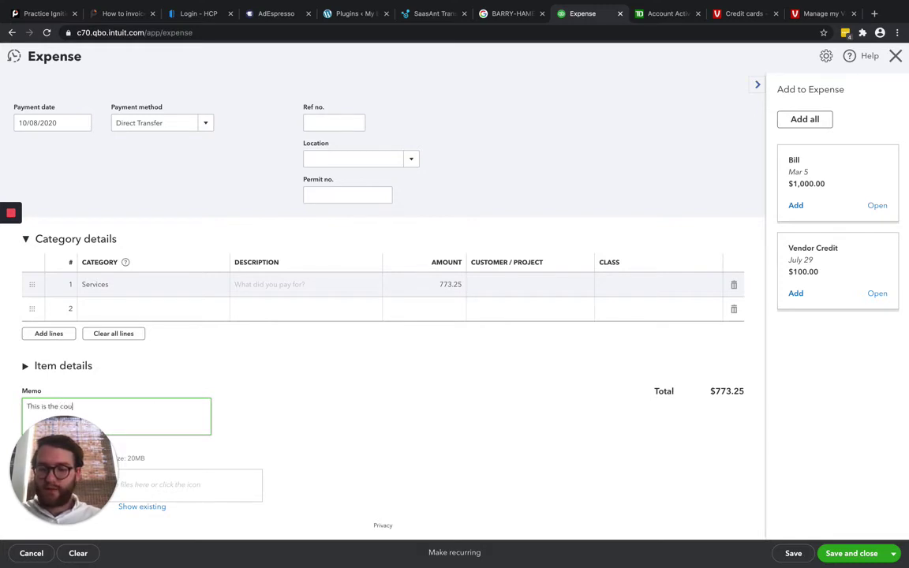
type("nter to")
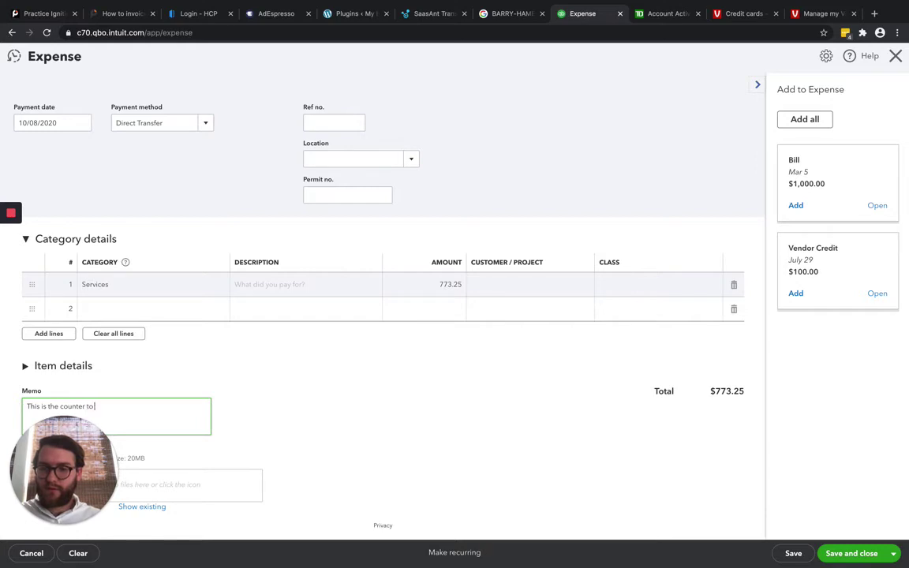
type(" bank deposit with re")
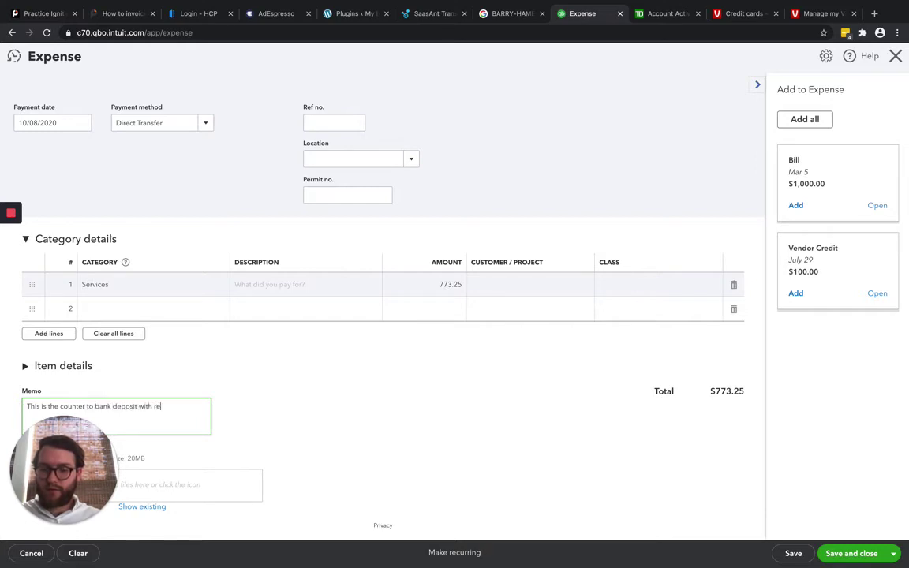
type("fund on 10")
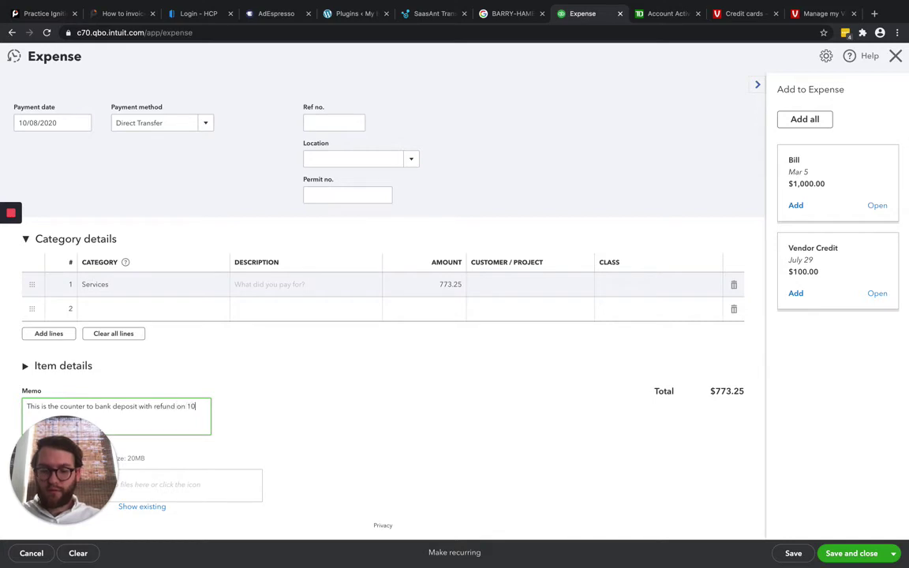
type("/8/20 to show the")
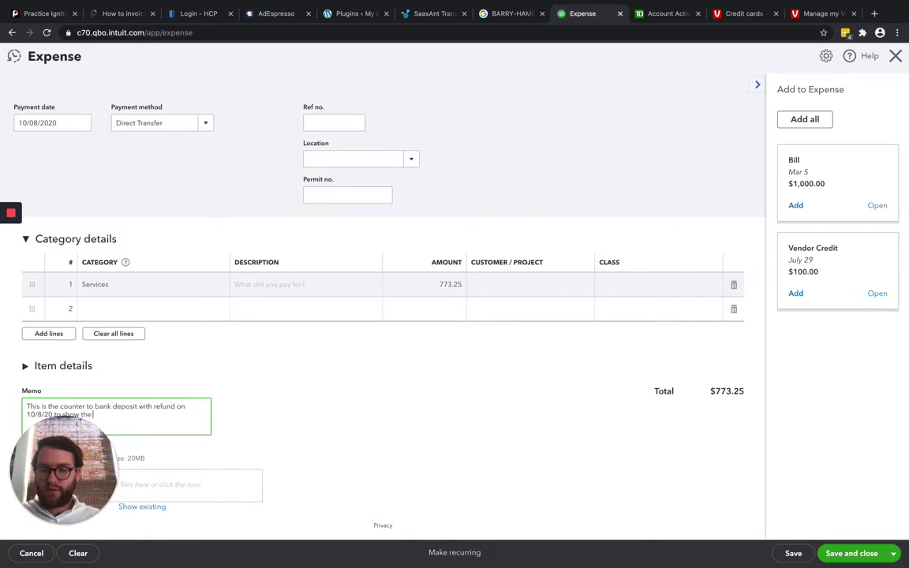
type(" expense")
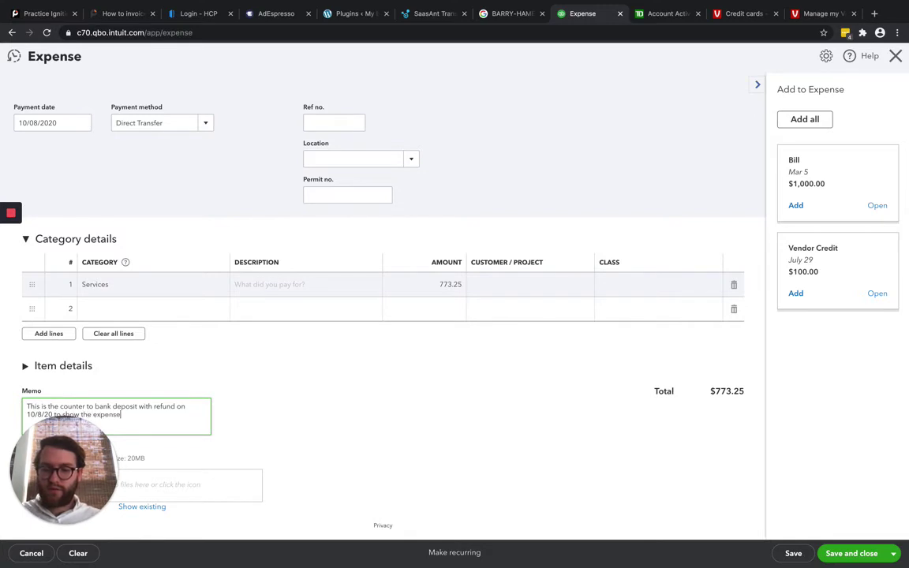
type(" from that")
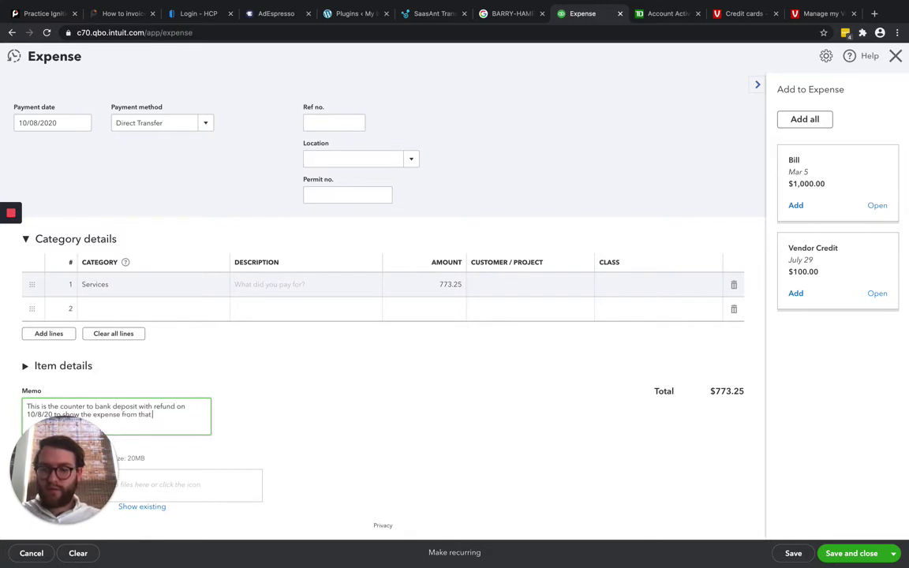
type(" deposit.")
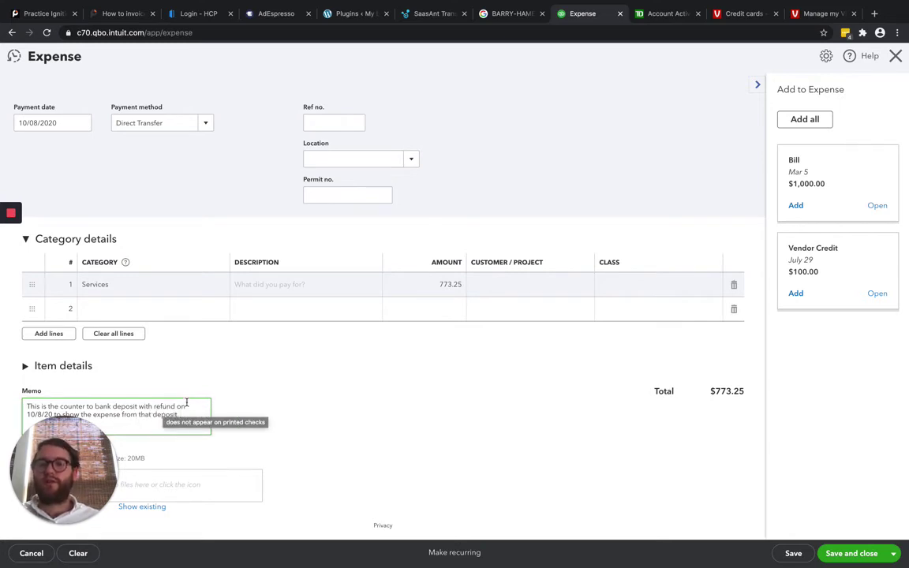
scroll(320, 384, "up", 1)
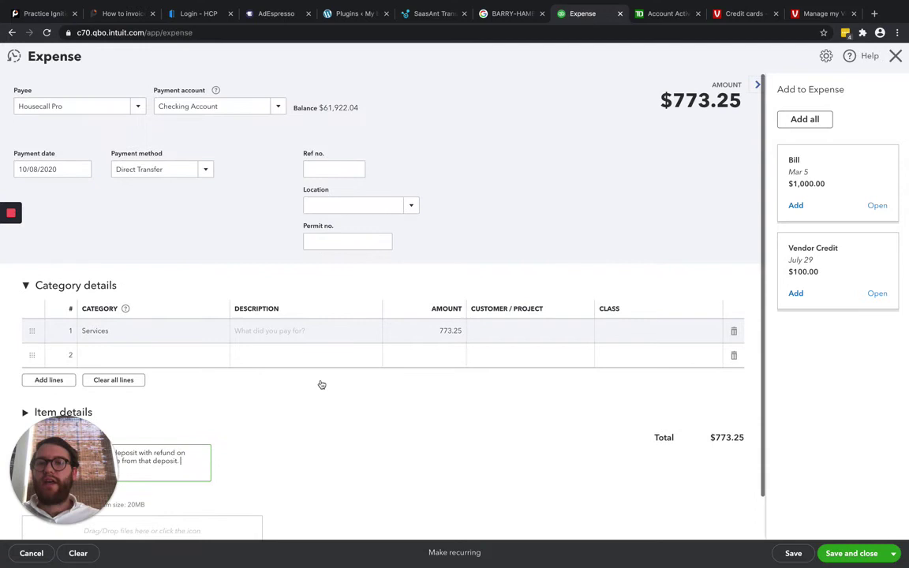
left_click(360, 171)
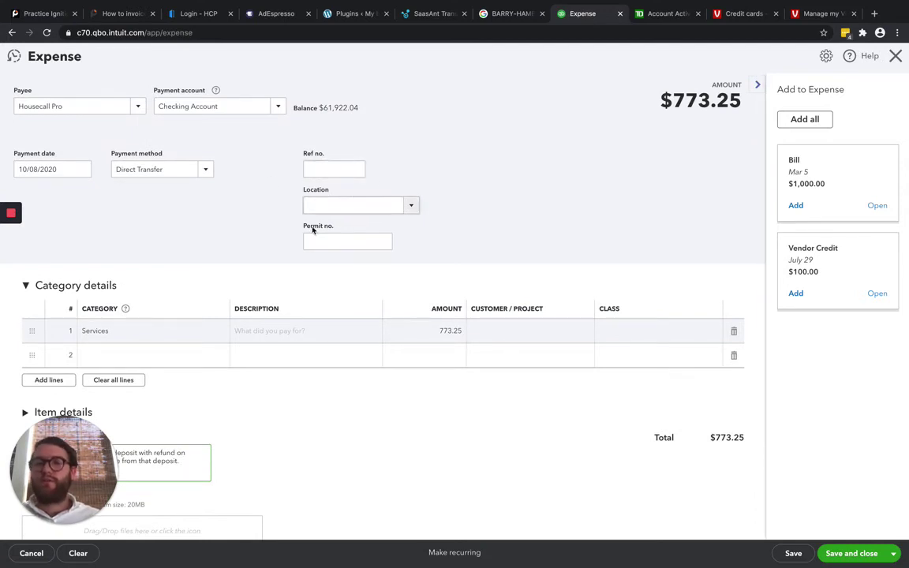
scroll(359, 288, "down", 1)
scroll(361, 289, "up", 1)
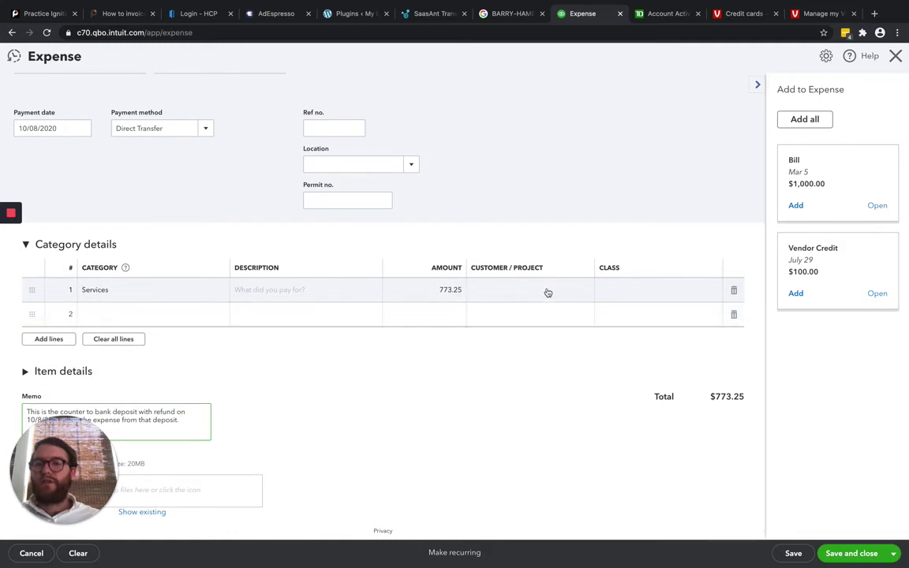
scroll(532, 297, "up", 1)
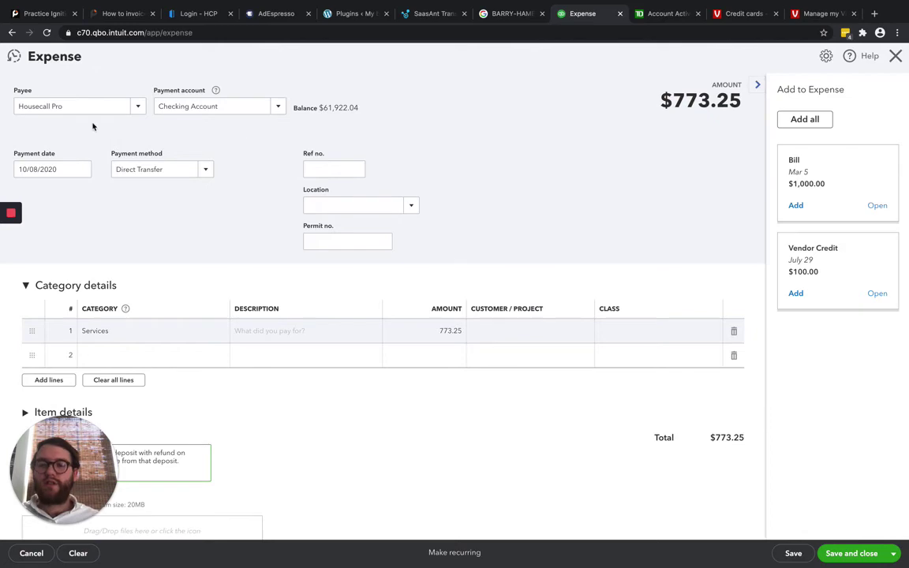
left_click(846, 553)
Save the $773.25 Services expense without class information.
left_click(575, 322)
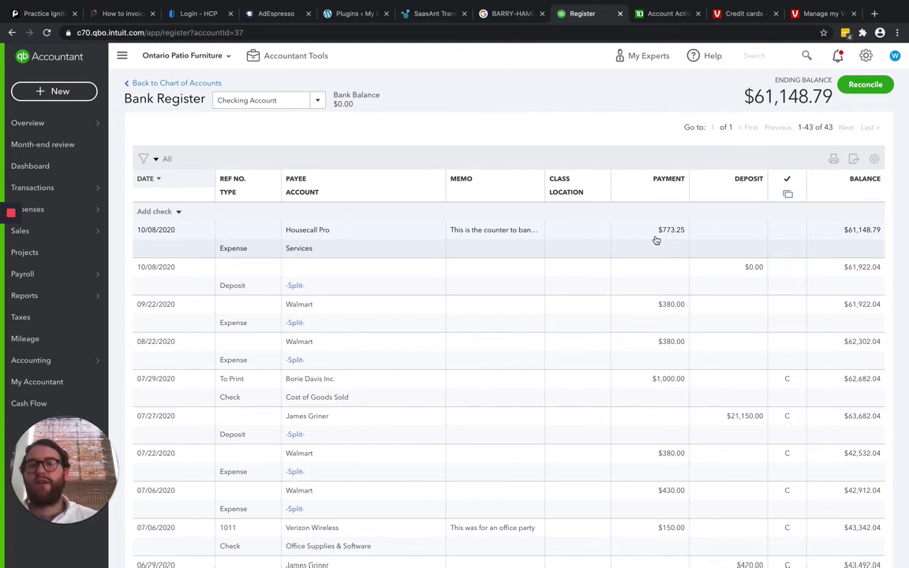
Open the 10/08/2020 $0.00 deposit row in the checking register for editing.
left_click(363, 282)
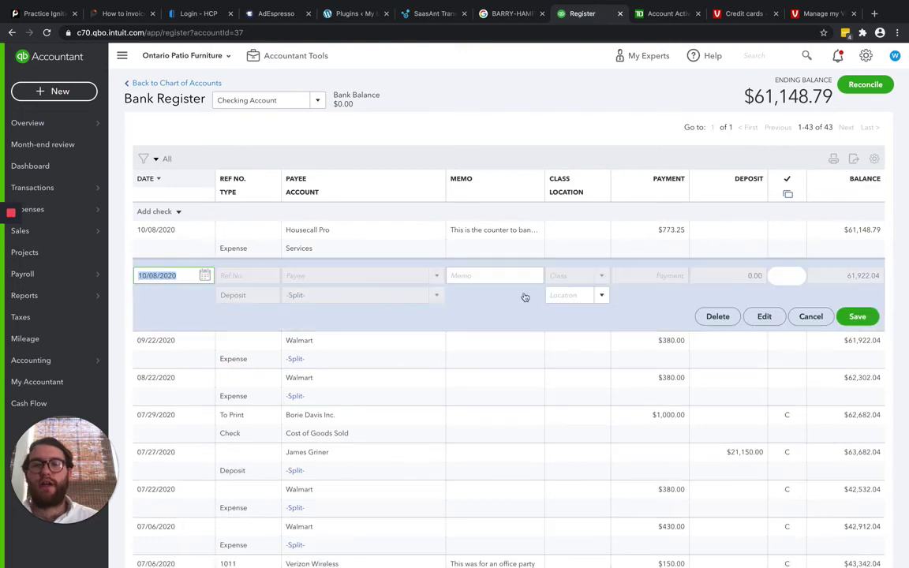
left_click(765, 316)
scroll(472, 280, "down", 2)
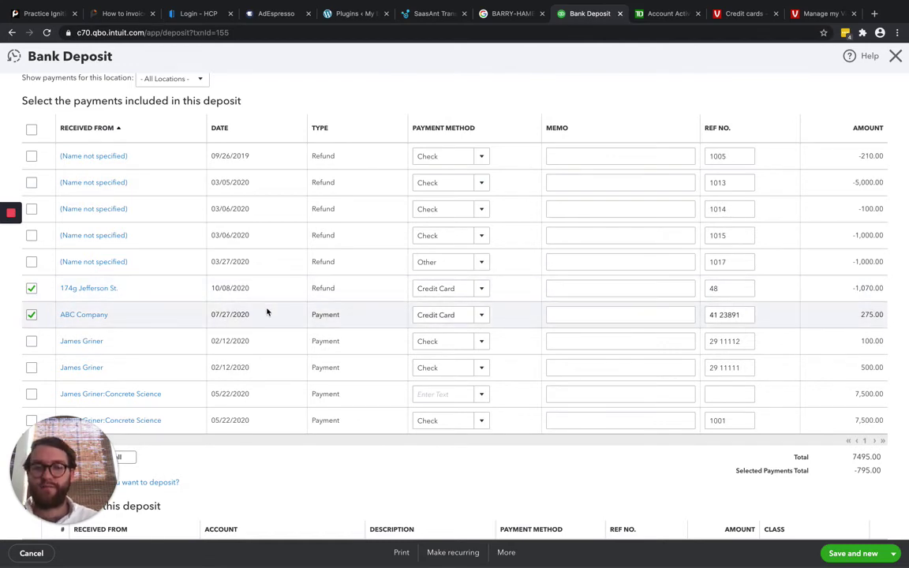
scroll(329, 297, "down", 1)
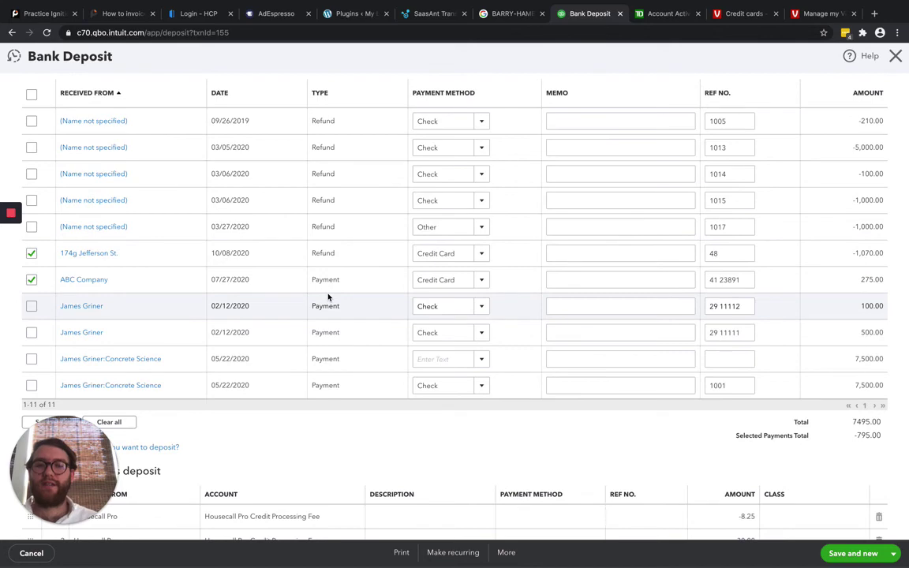
scroll(329, 297, "down", 5)
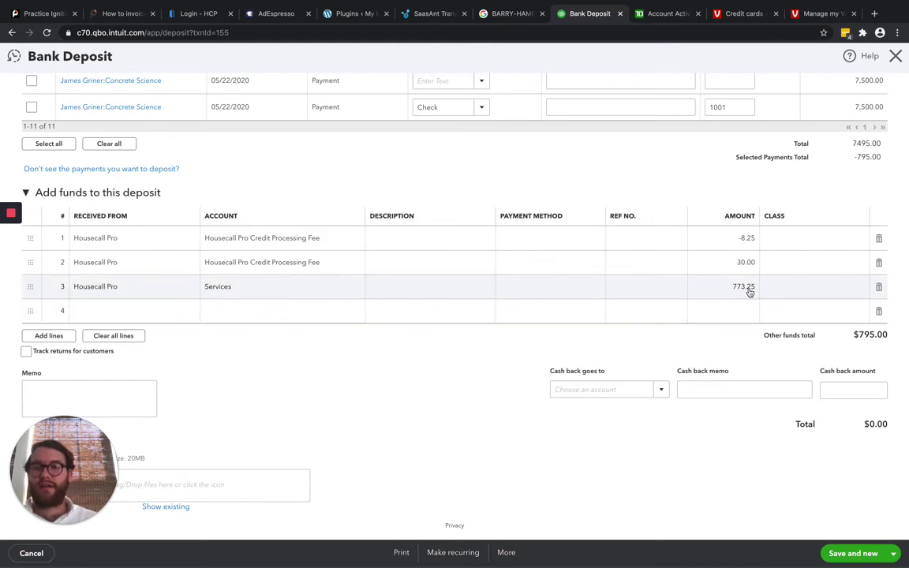
left_click(895, 56)
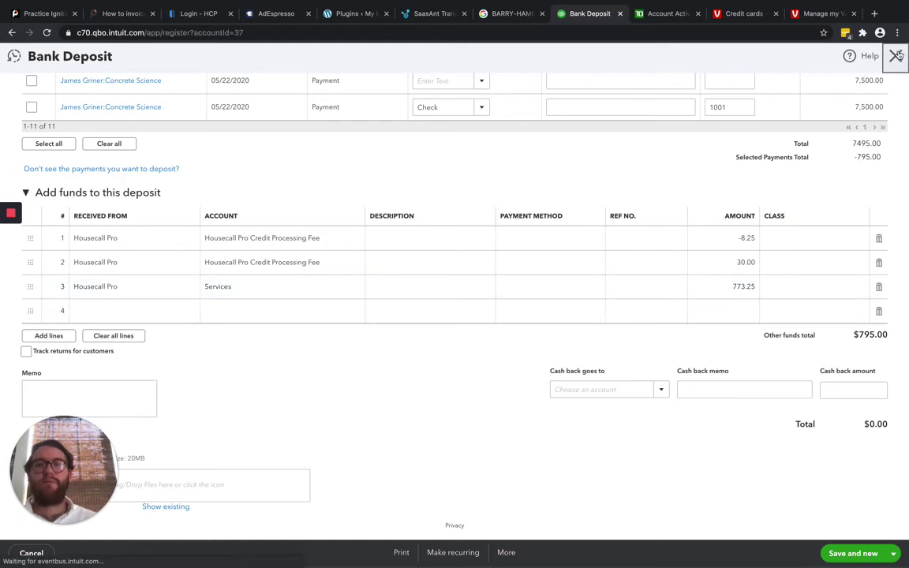
left_click(376, 243)
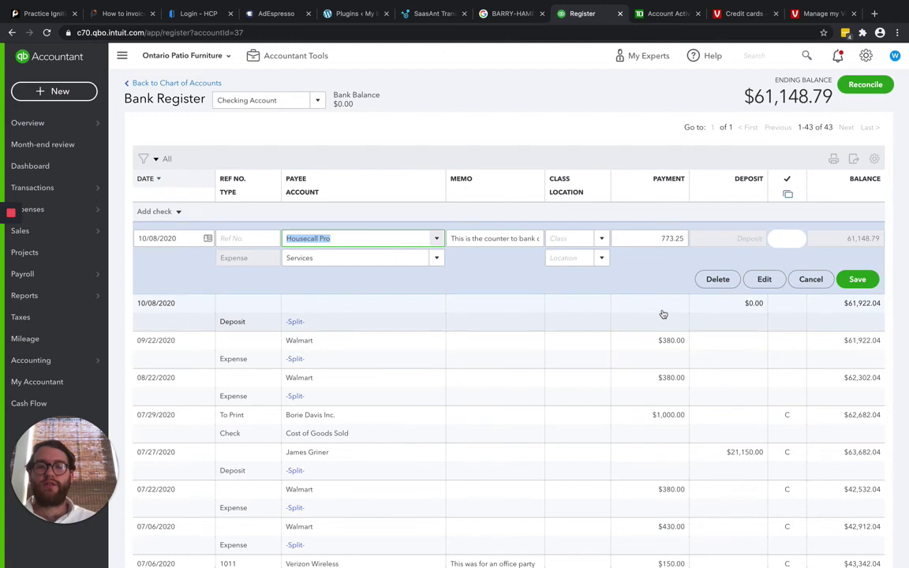
left_click(663, 315)
left_click(778, 317)
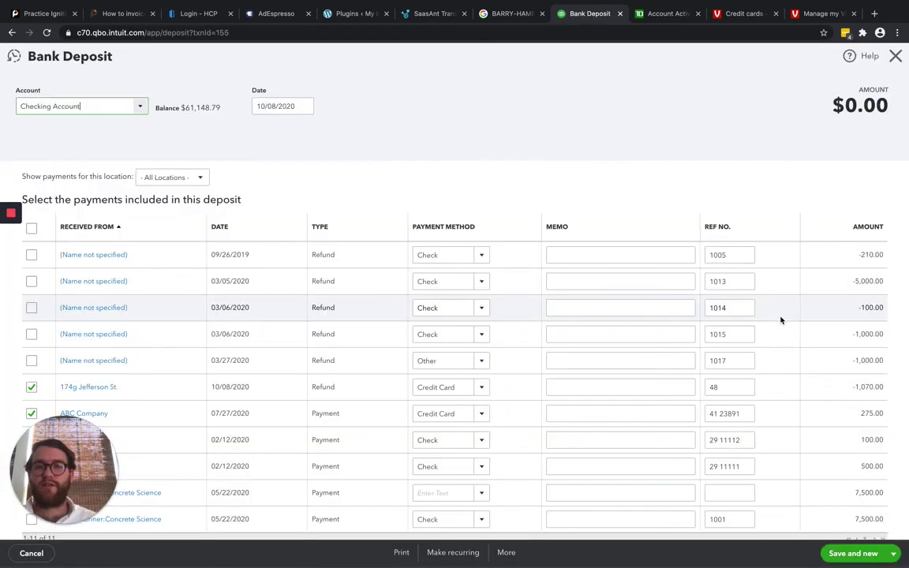
scroll(781, 320, "down", 5)
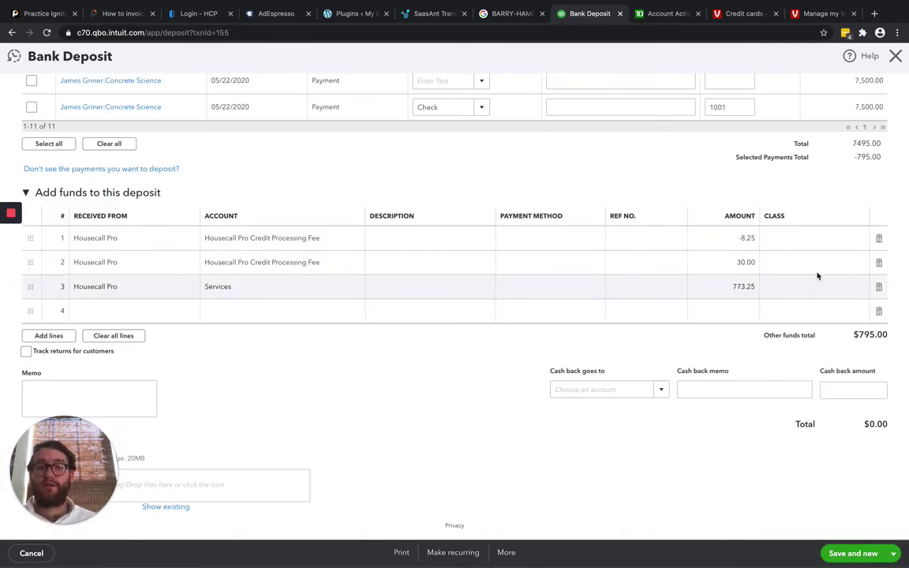
scroll(820, 252, "up", 4)
scroll(824, 196, "up", 2)
left_click(896, 56)
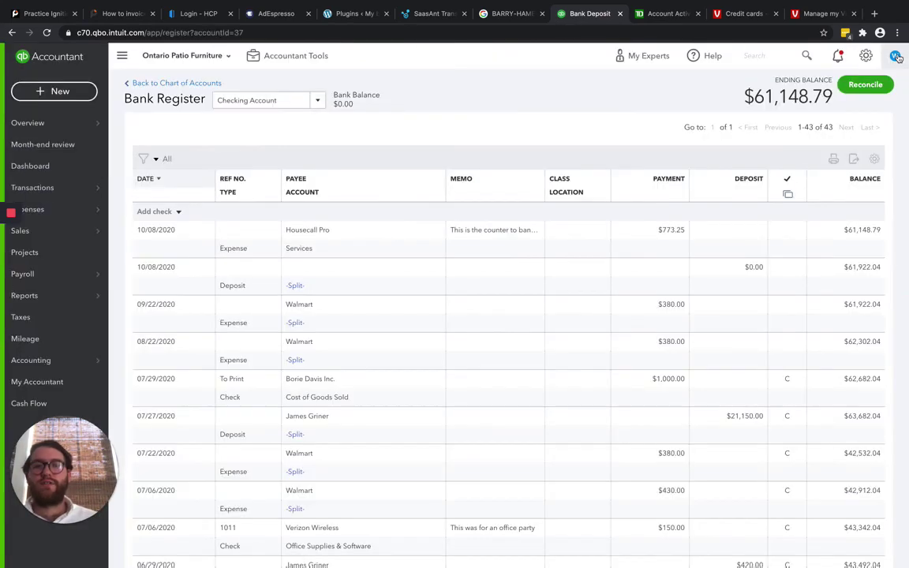